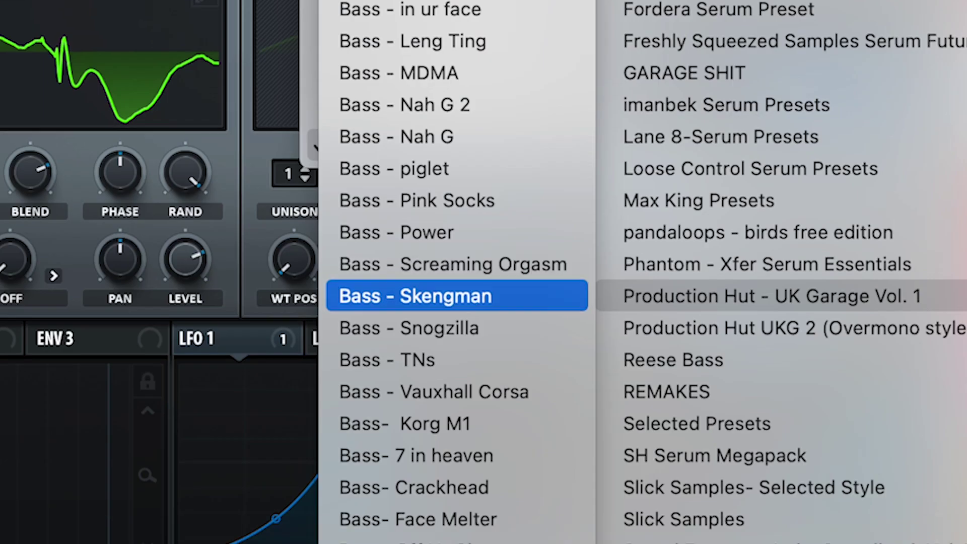
Browse the Serum bass presets and play back the drums and bass section starting at bar 25.
scroll(484, 303, down, 8)
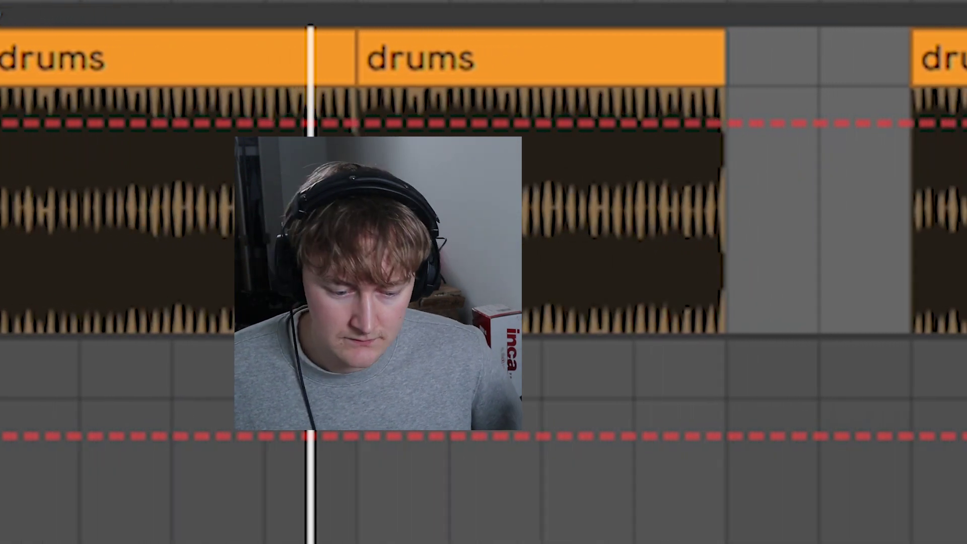
key(space)
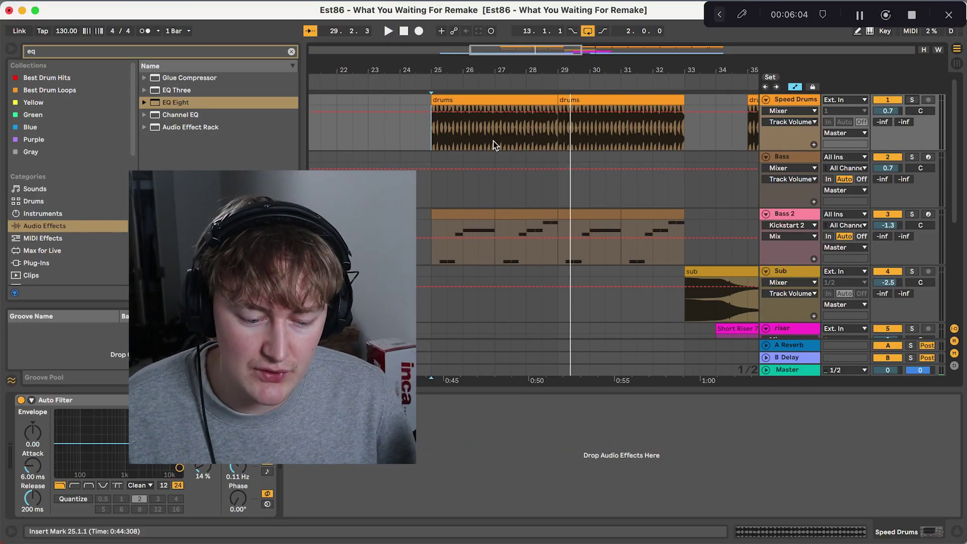
scroll(494, 141, up, 3)
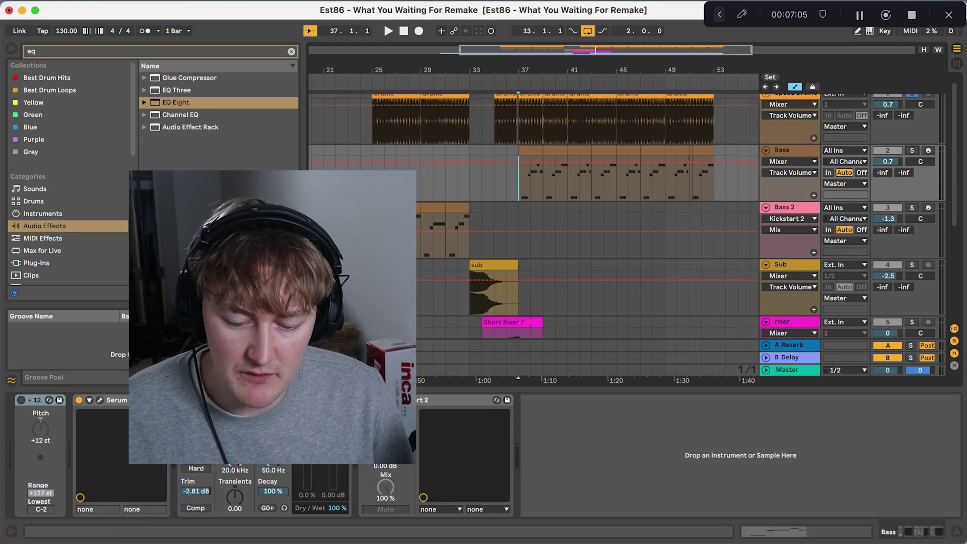
Solo the Bass track and play it from bar 37.
click(912, 151)
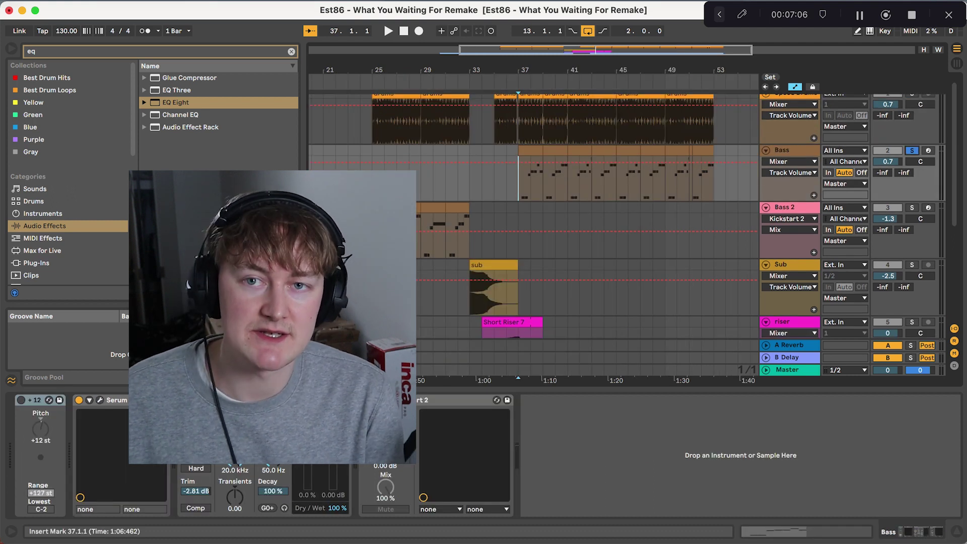
key(space)
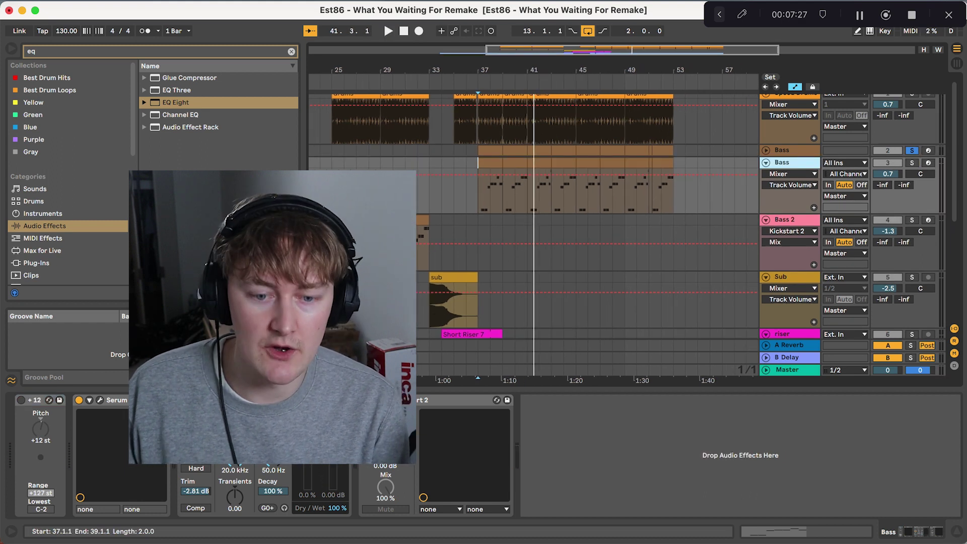
Open the first MIDI clip on the second Bass track in an enlarged note editor and activate that track.
double_click(489, 163)
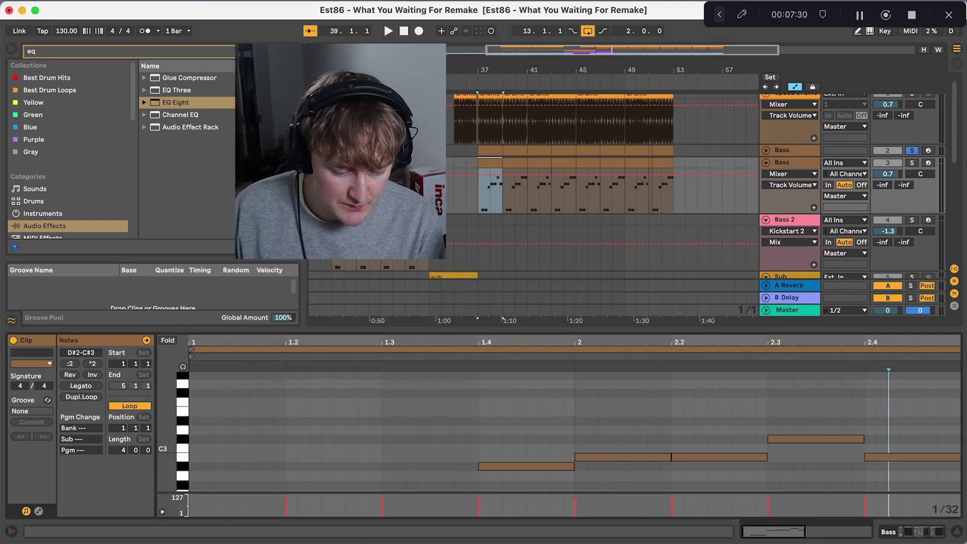
drag(473, 329, 473, 170)
scroll(428, 441, up, 2)
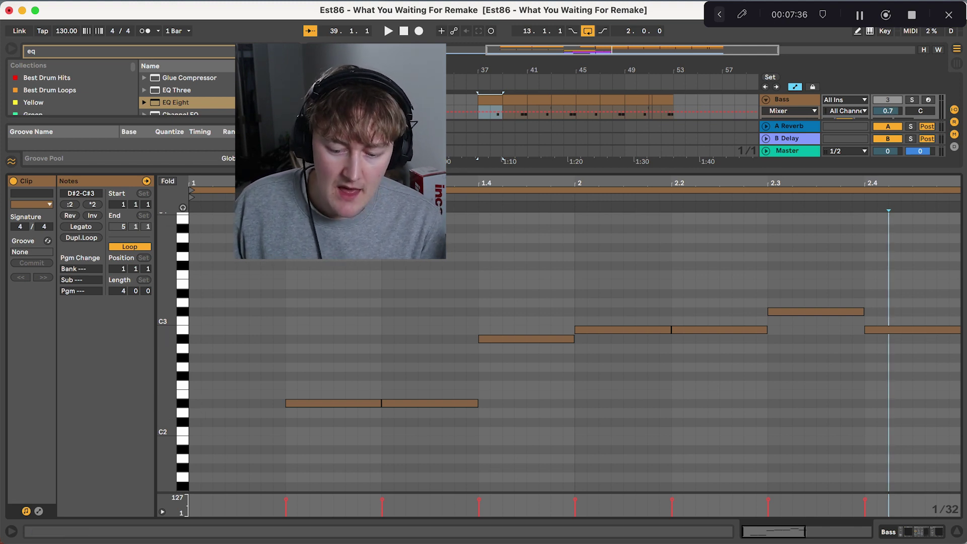
click(887, 100)
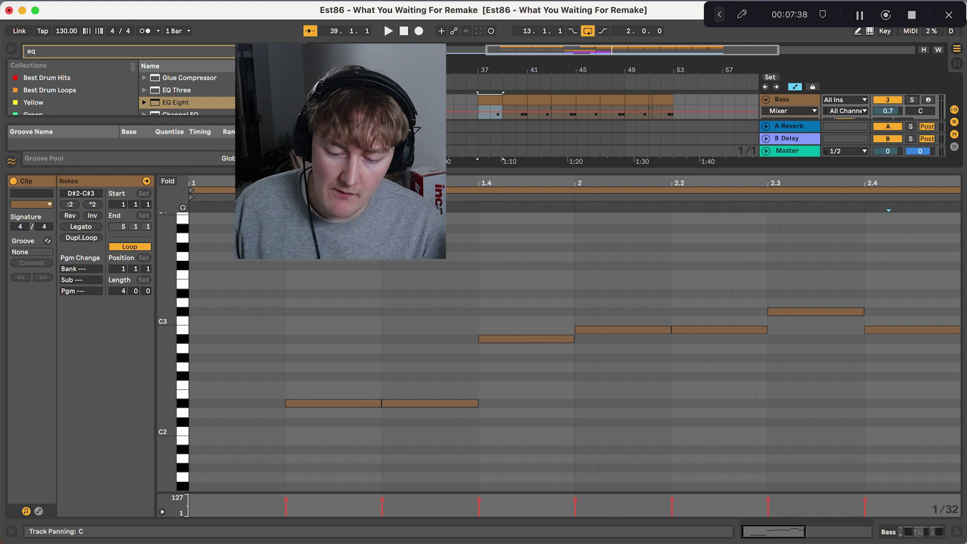
key(super+d)
scroll(602, 106, down, 10)
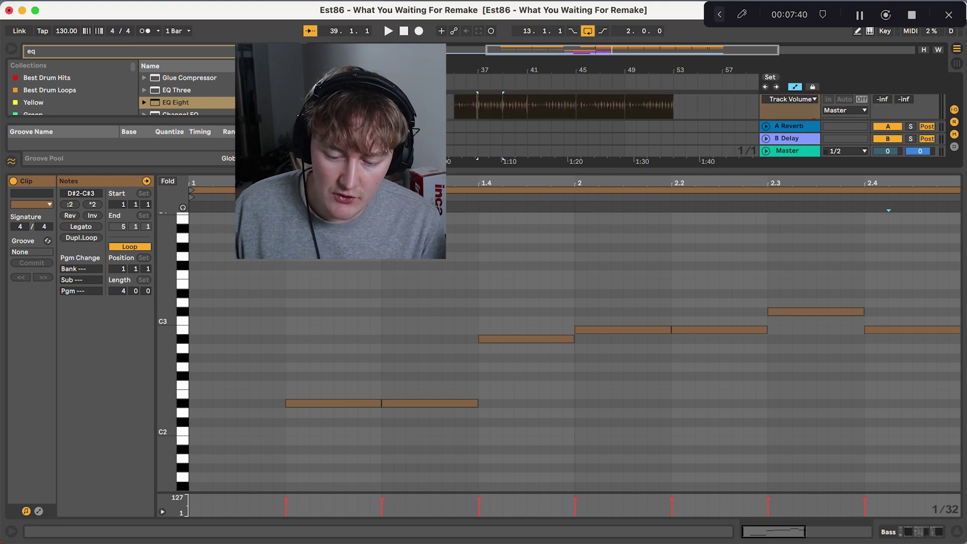
scroll(605, 106, up, 3)
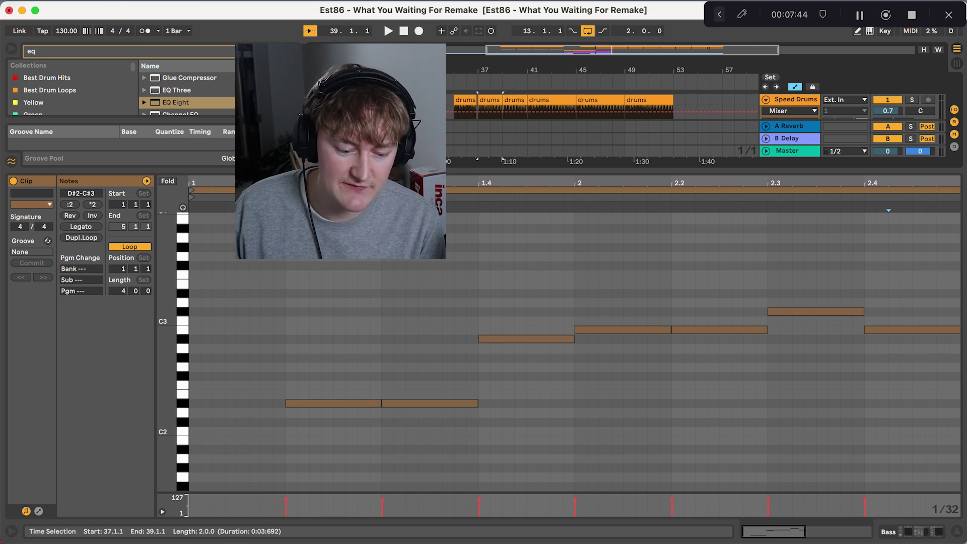
Play the two-bar bass clip from bar 37 and examine the pitches of its notes.
key(space)
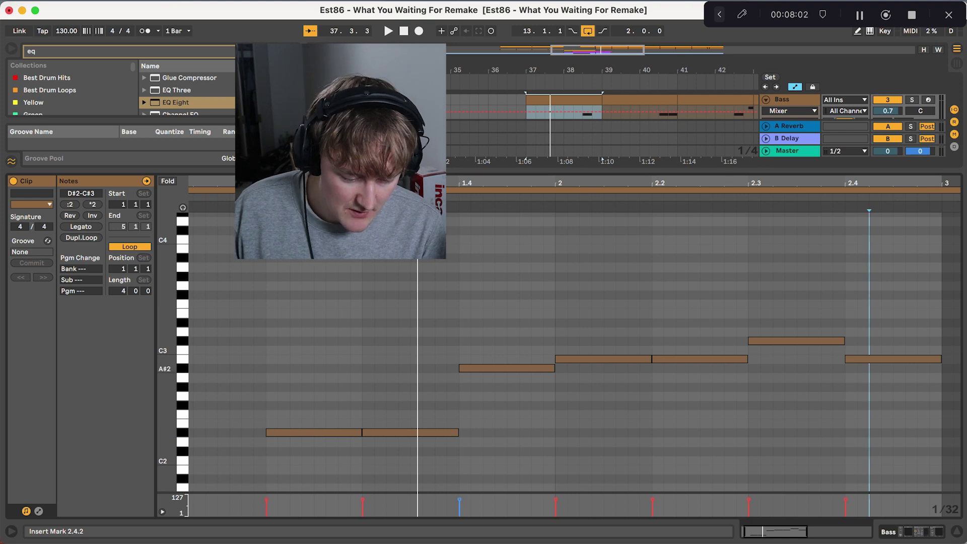
key(alt+Right)
key(alt+Right)
key(alt+Right)
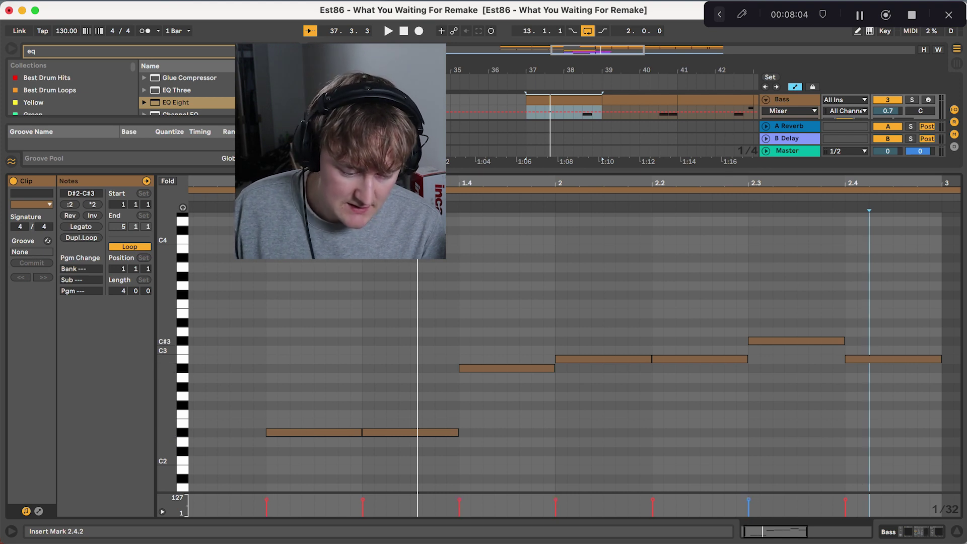
key(Escape)
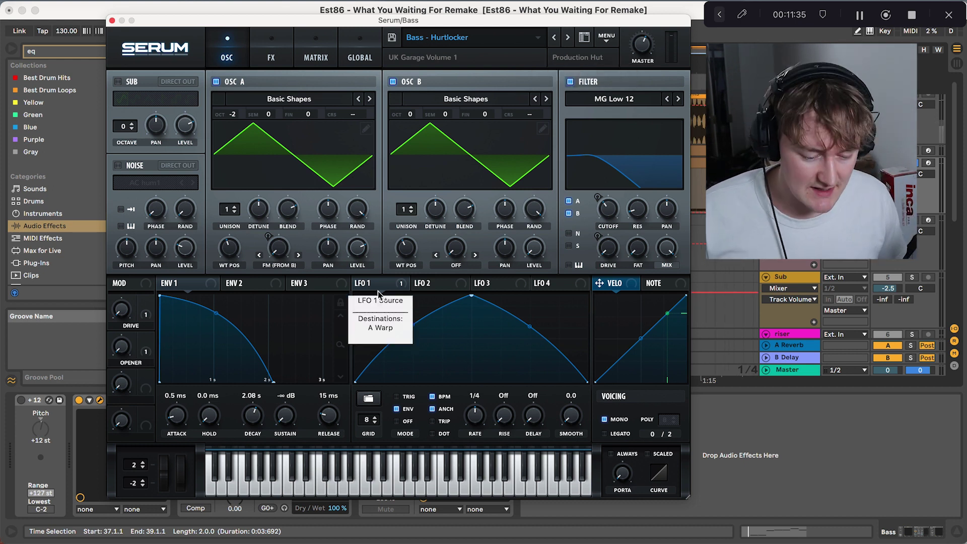
Shape LFO 2 with an earlier peak and inward-curved slopes, at a 1/2 rate in Trig mode.
key(space)
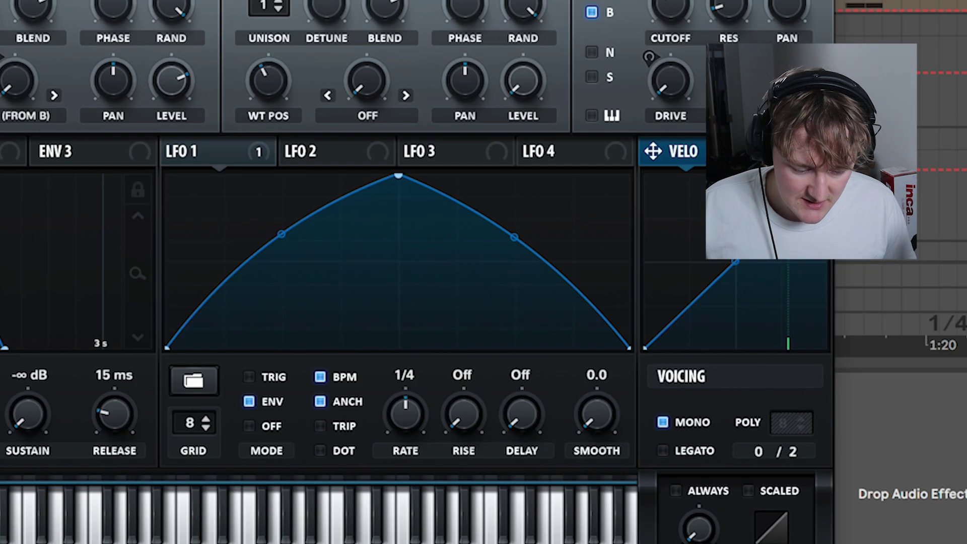
click(333, 158)
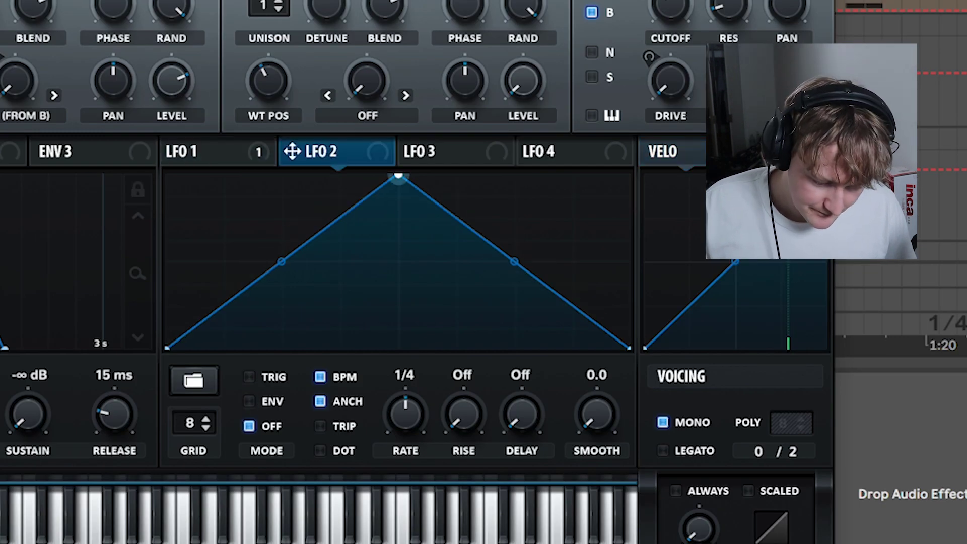
drag(398, 176, 340, 175)
drag(405, 414, 405, 417)
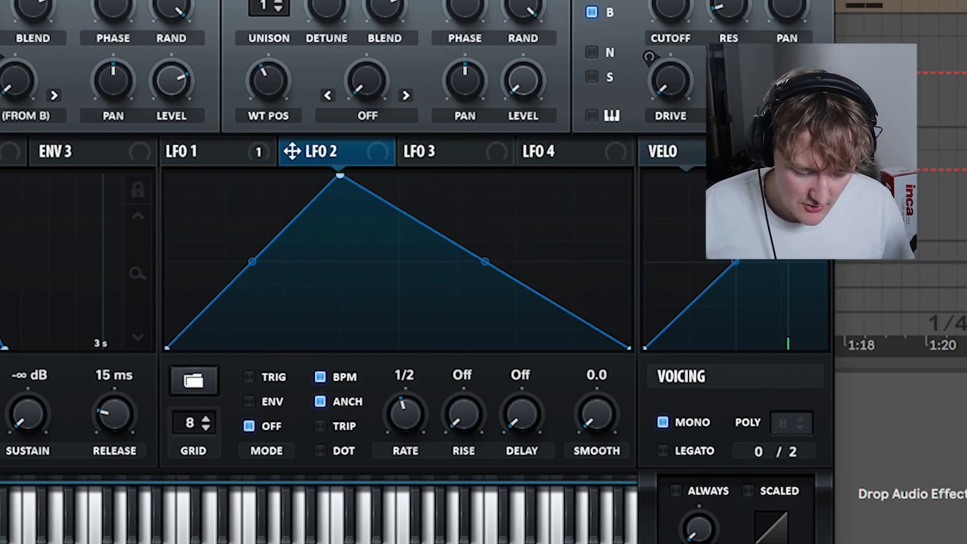
click(248, 377)
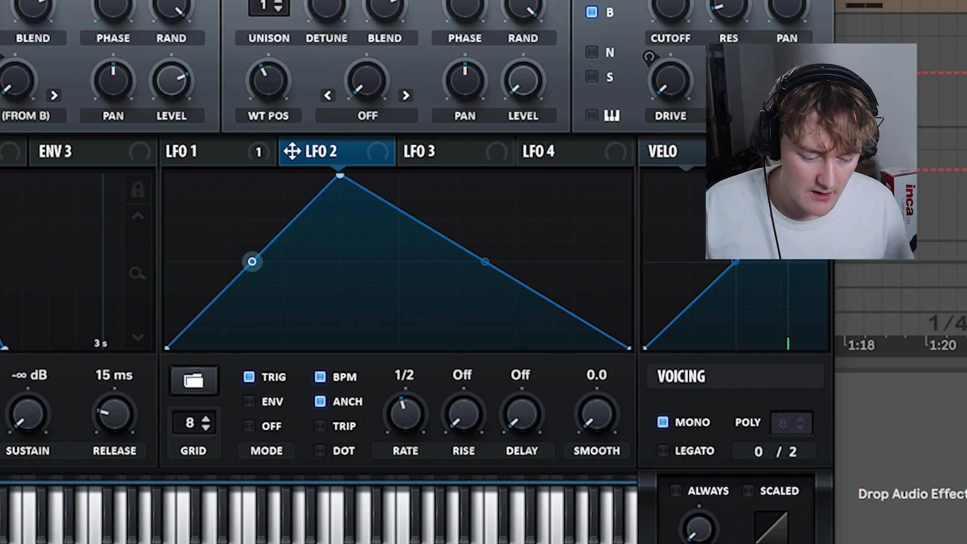
drag(252, 262, 252, 313)
drag(485, 261, 486, 347)
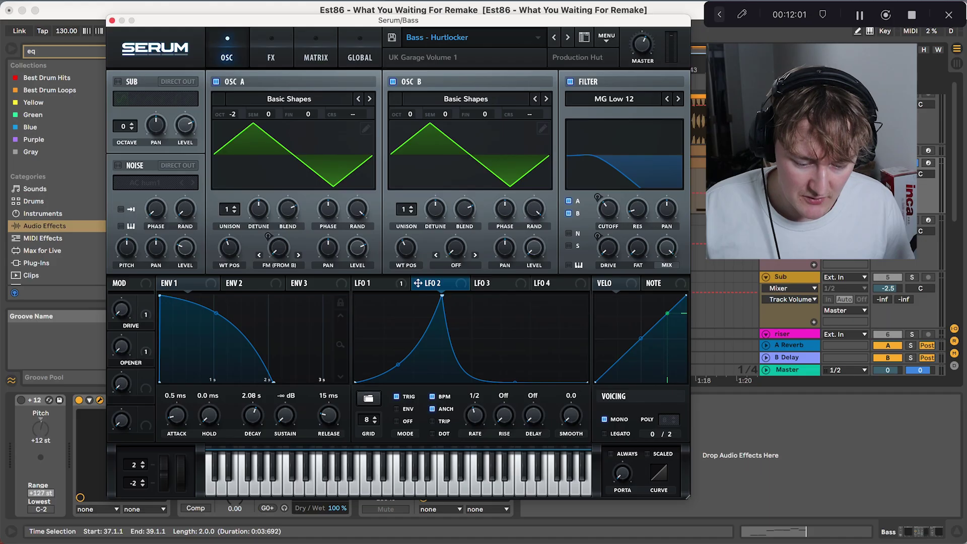
Assign LFO 2 to the filter cutoff, audition the modulation, and fine-tune the cutoff.
drag(292, 151, 669, 9)
drag(598, 197, 598, 218)
click(607, 213)
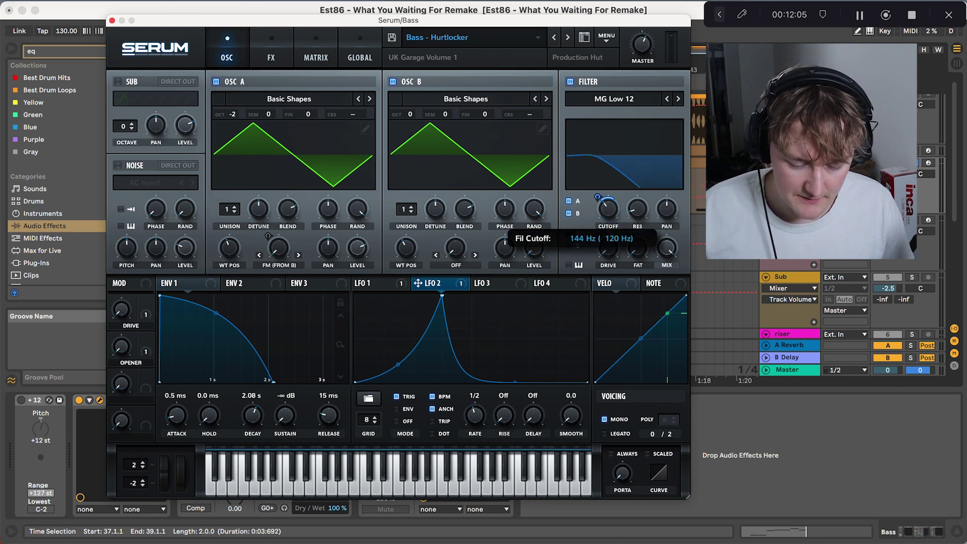
key(space)
drag(608, 217, 608, 220)
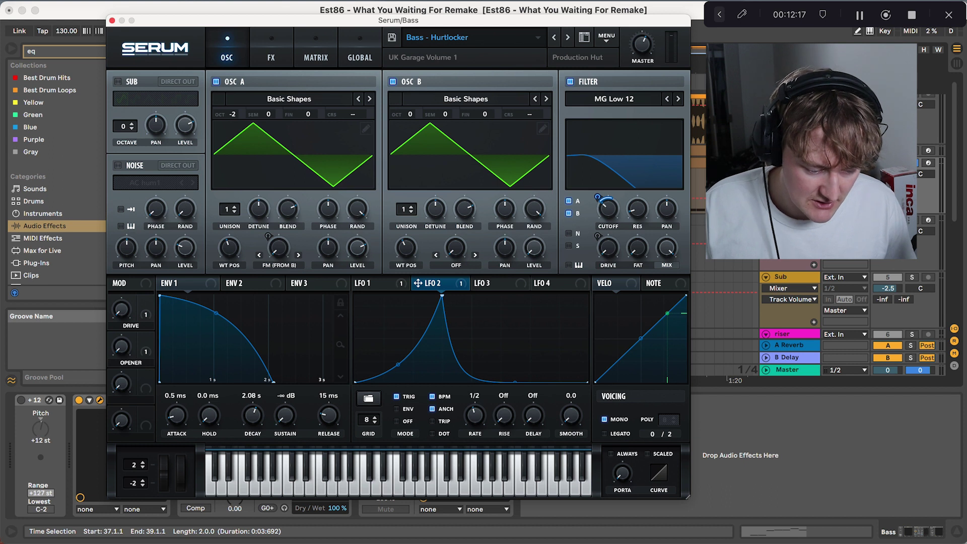
Examine LFO 1's modulation of FM (from B) and the Drive macro's link to filter drive, auditioning the macro at 30%.
click(381, 288)
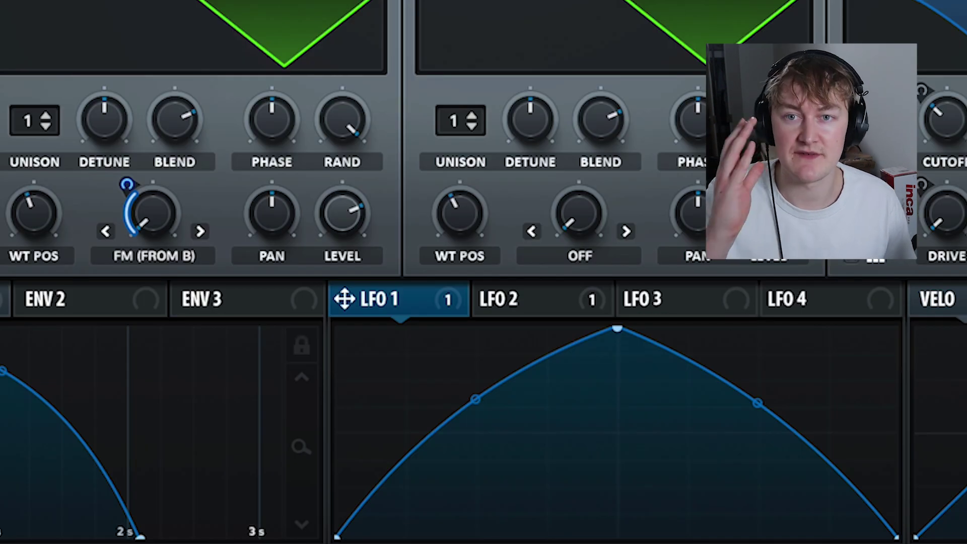
mouse_move(495, 285)
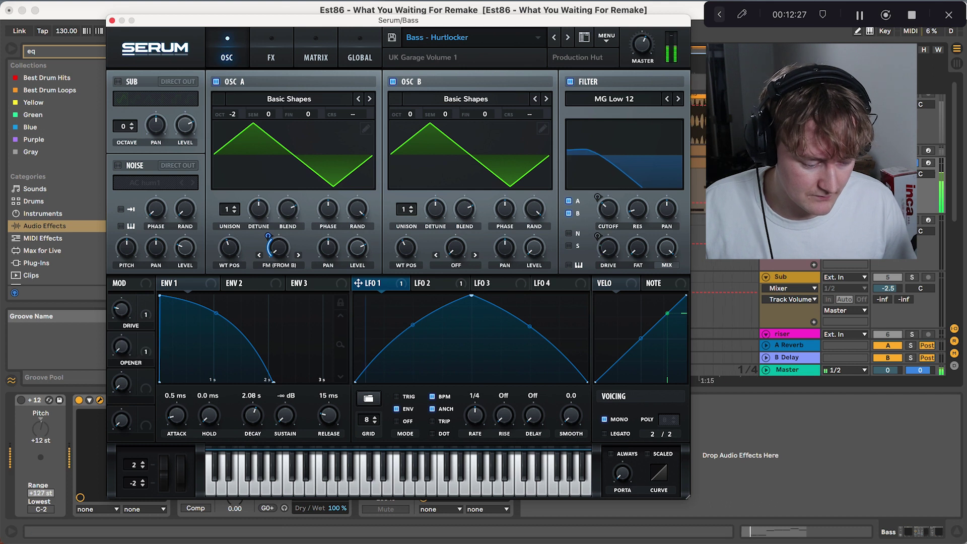
mouse_move(121, 310)
mouse_down()
mouse_move(121, 279)
mouse_move(121, 314)
mouse_move(125, 306)
mouse_up()
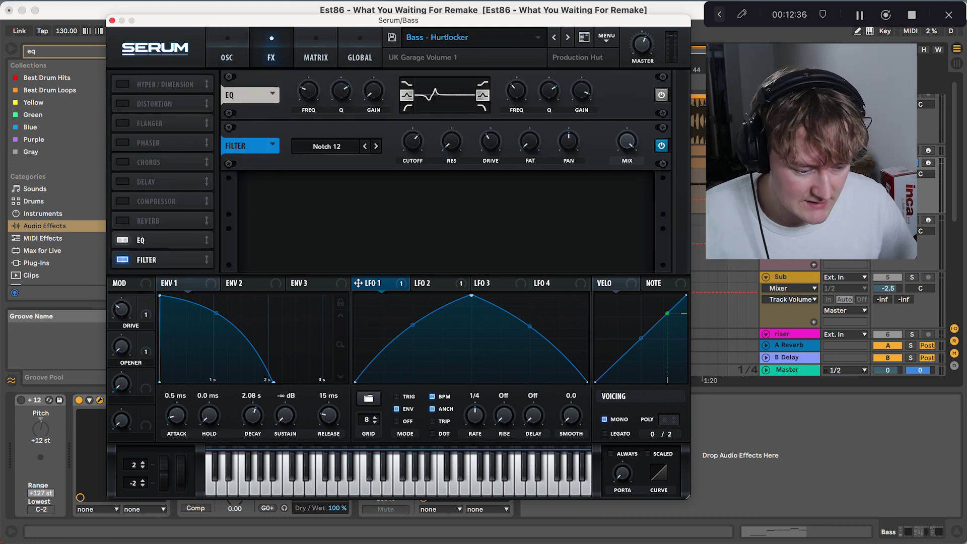
click(227, 50)
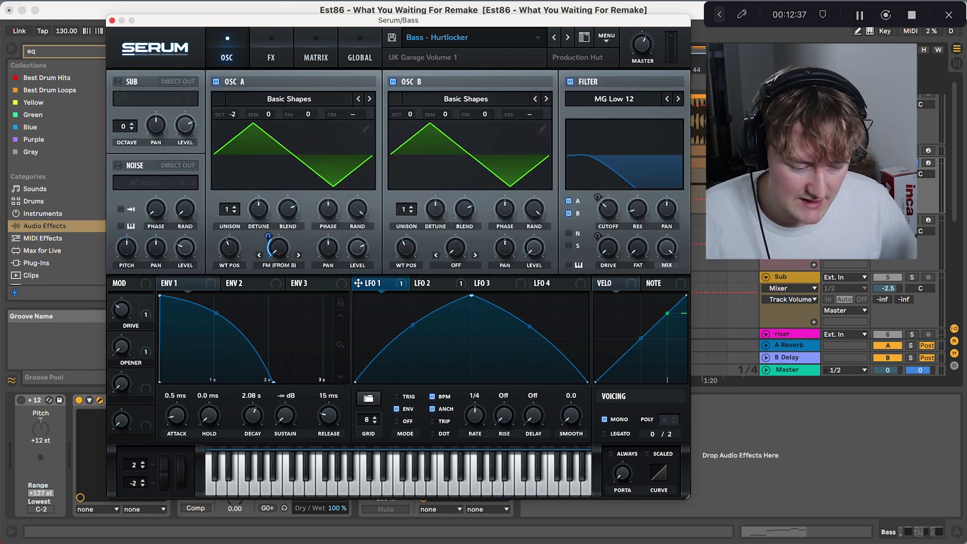
drag(358, 283, 146, 302)
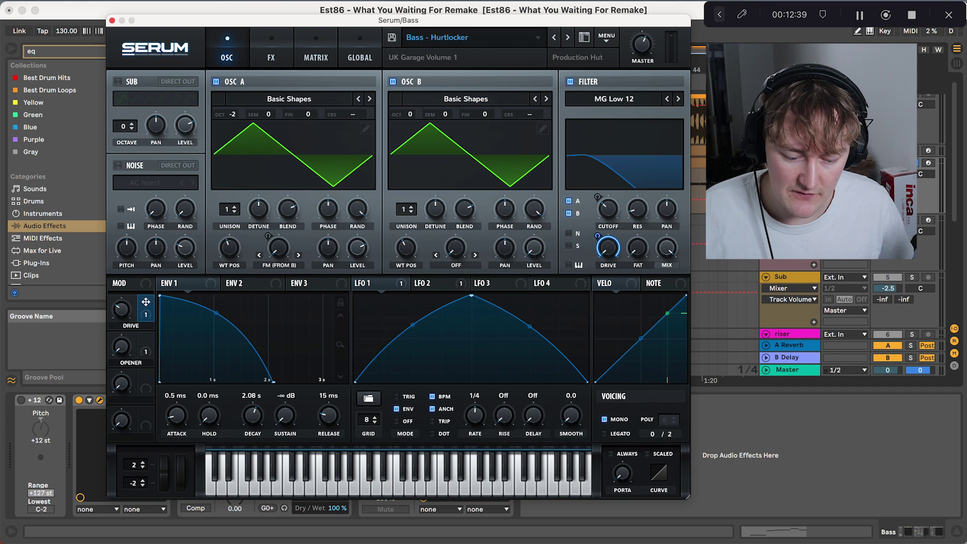
key(space)
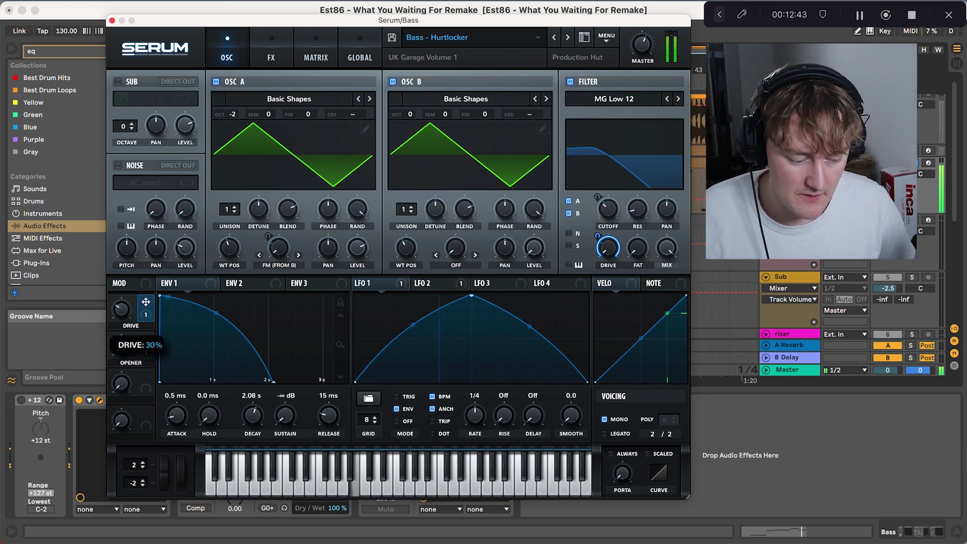
Audition the bass with the Notch 12 filter effect bypassed and re-enabled.
click(271, 49)
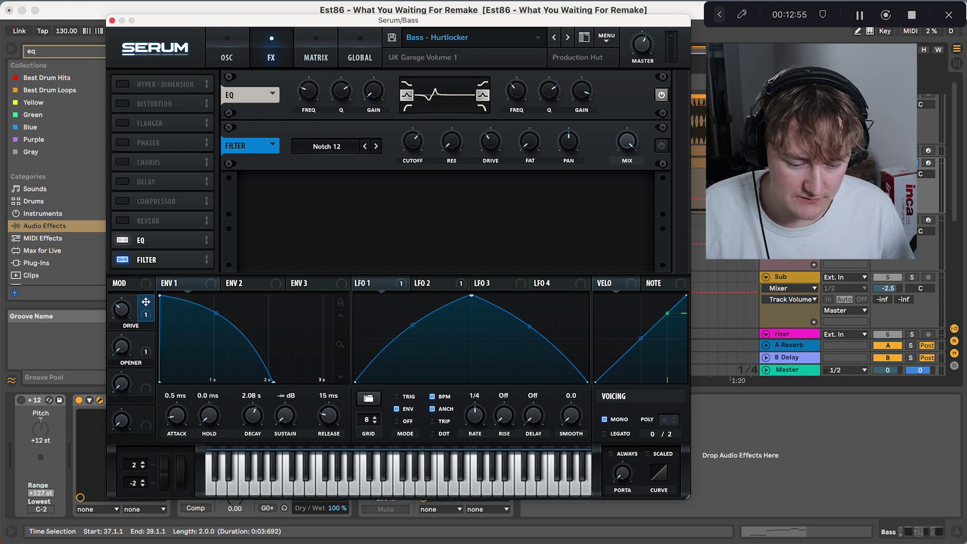
key(space)
click(661, 145)
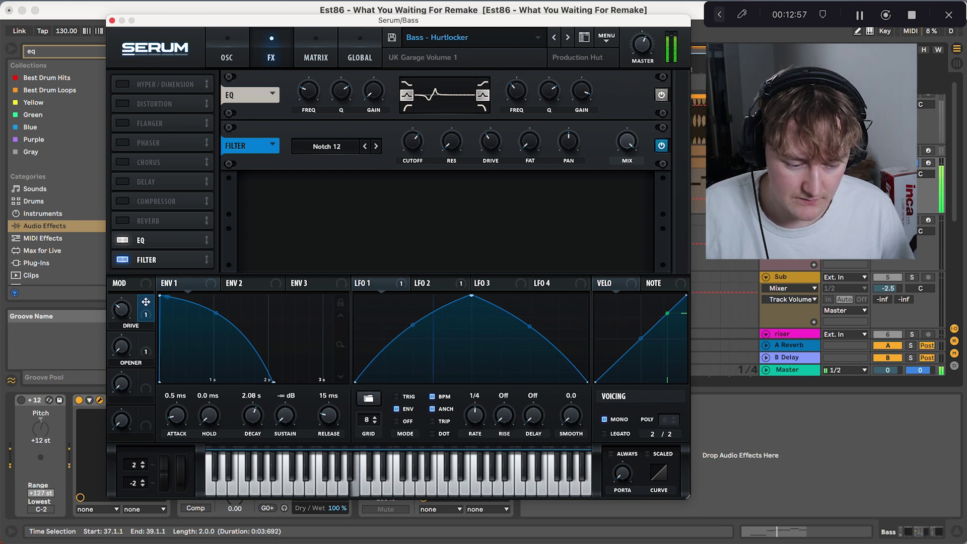
mouse_move(413, 141)
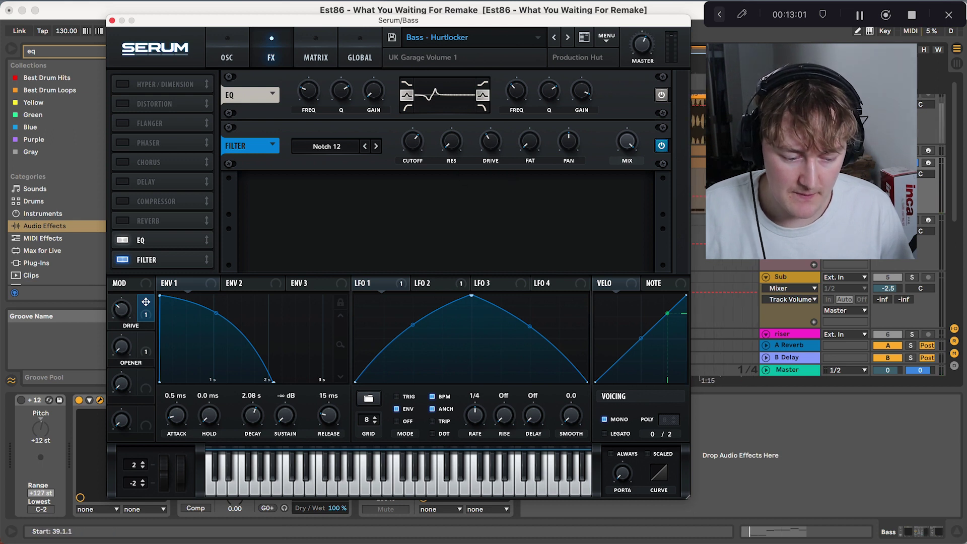
Compare the bass with the EQ effect bypassed and enabled, and adjust the gain of its high band.
key(space)
click(661, 95)
click(661, 95)
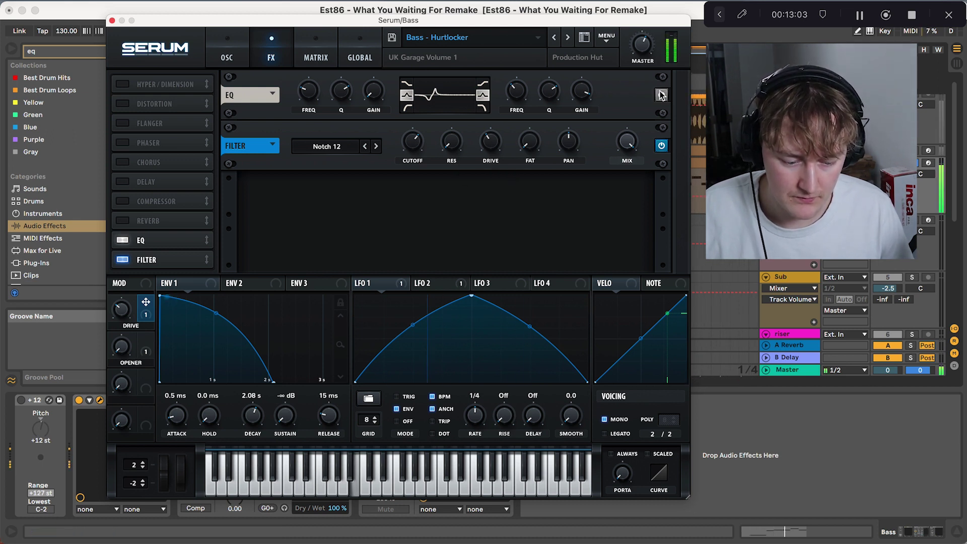
click(661, 95)
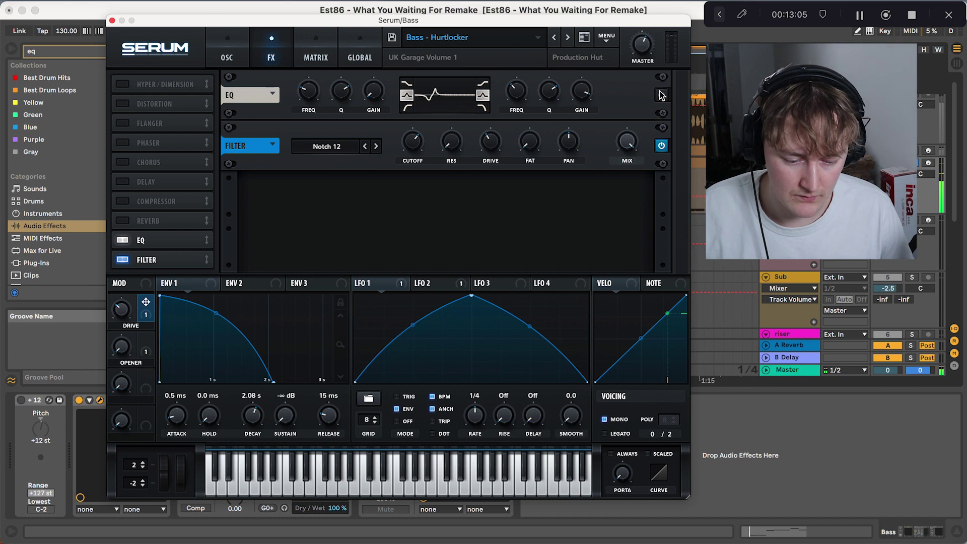
click(661, 95)
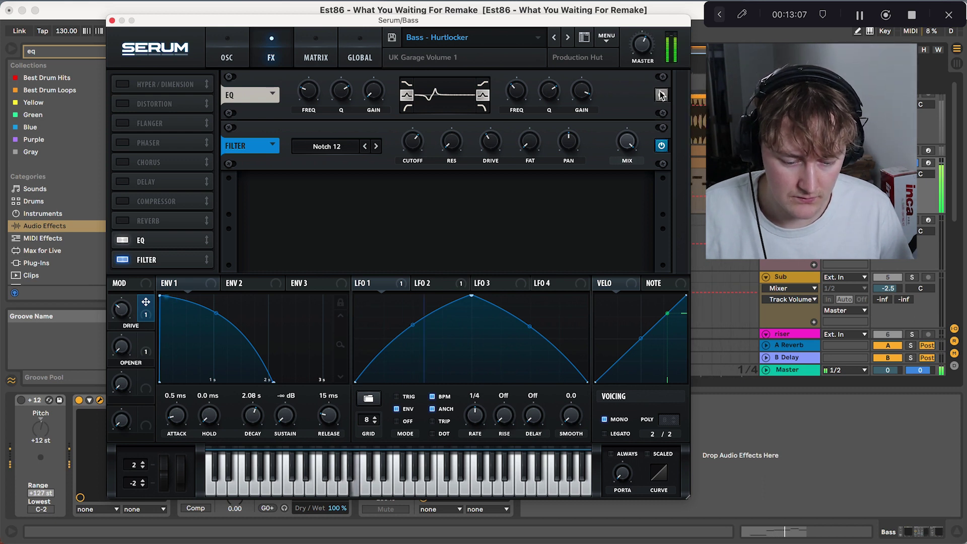
mouse_move(582, 91)
mouse_down()
mouse_move(582, 117)
mouse_move(582, 84)
mouse_up()
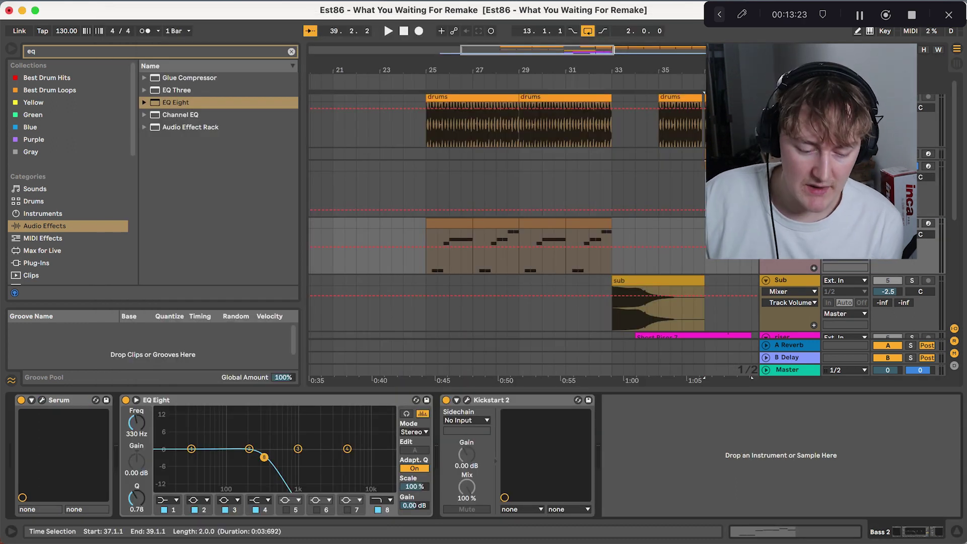
Play the Bass 2 track from bar 25 to hear its filtered version of the bassline.
click(429, 247)
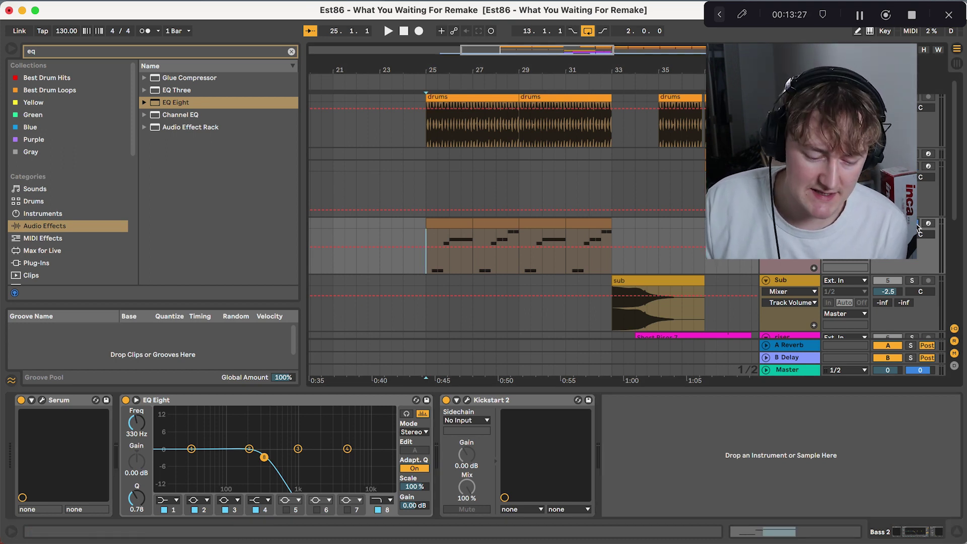
key(space)
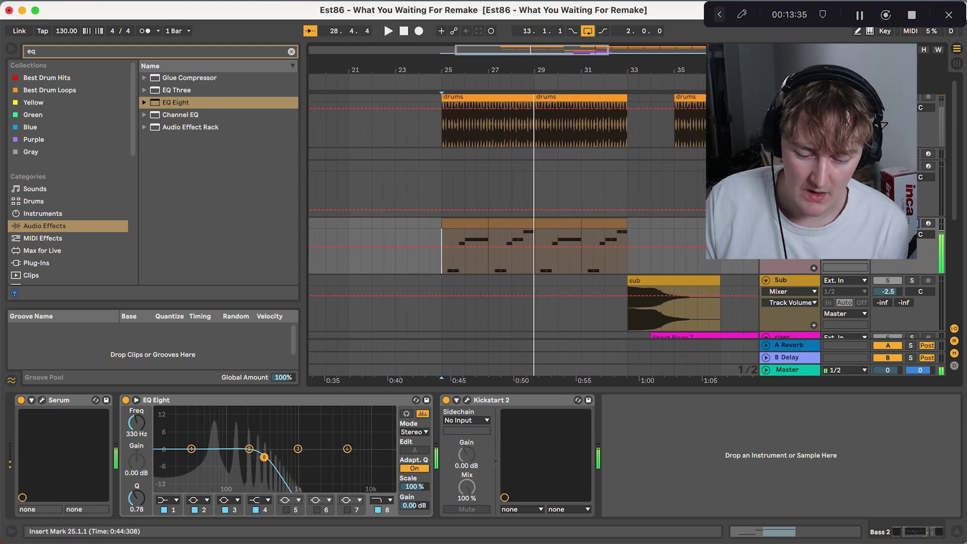
Open Serum on the Bass 2 track and examine its oscillators and MG Low 18 filter while playing the bassline.
key(space)
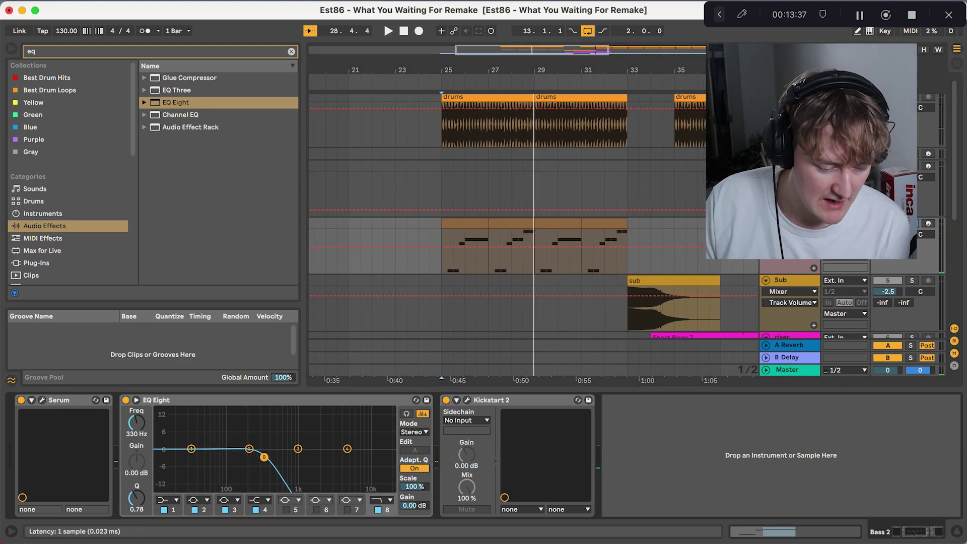
click(42, 400)
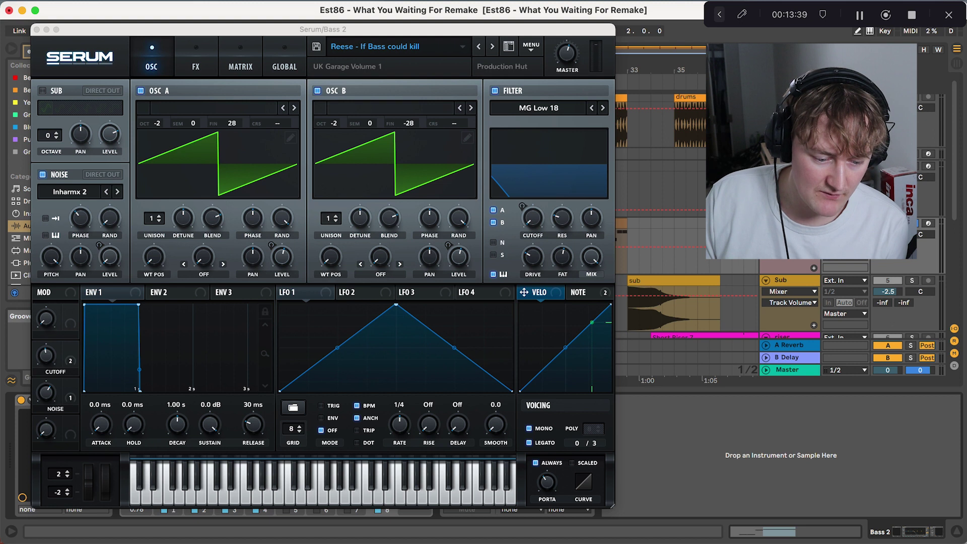
drag(212, 29, 232, 22)
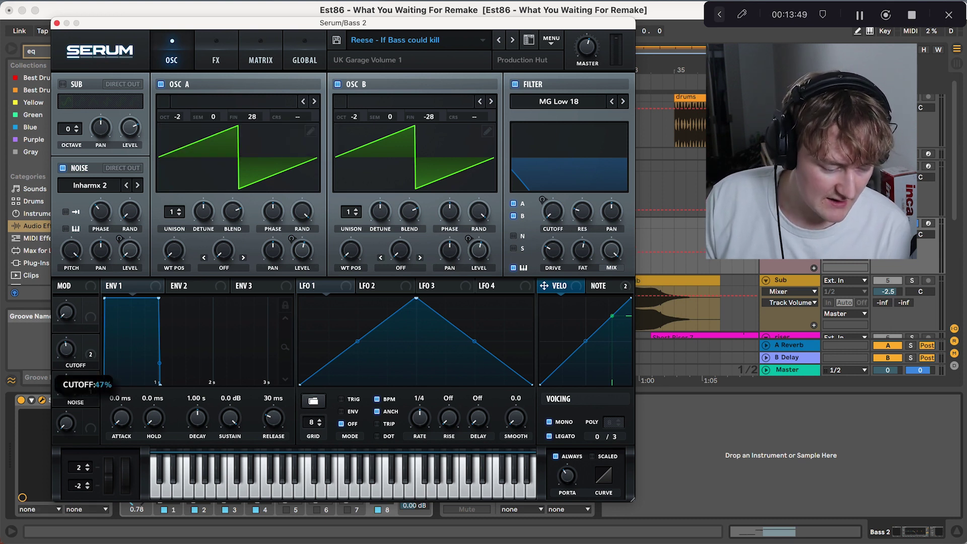
key(space)
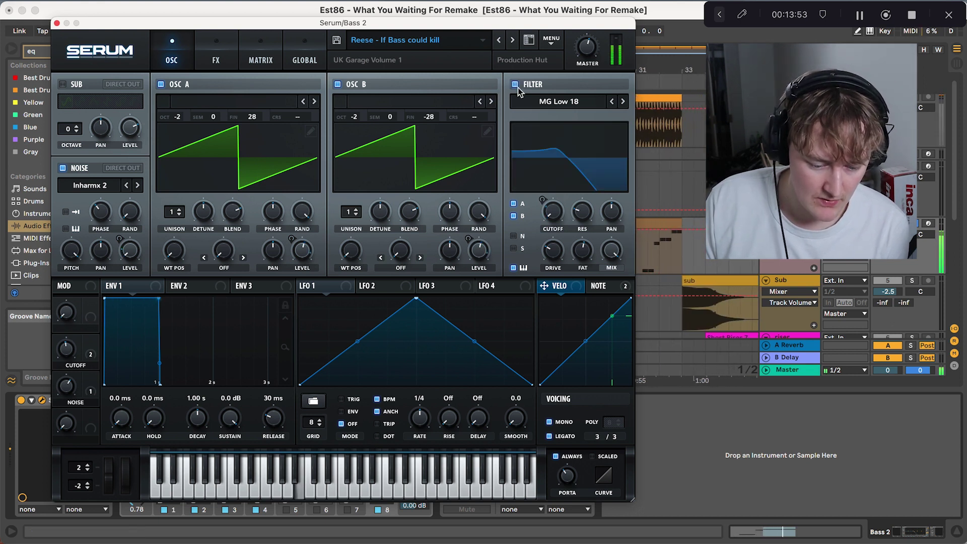
key(space)
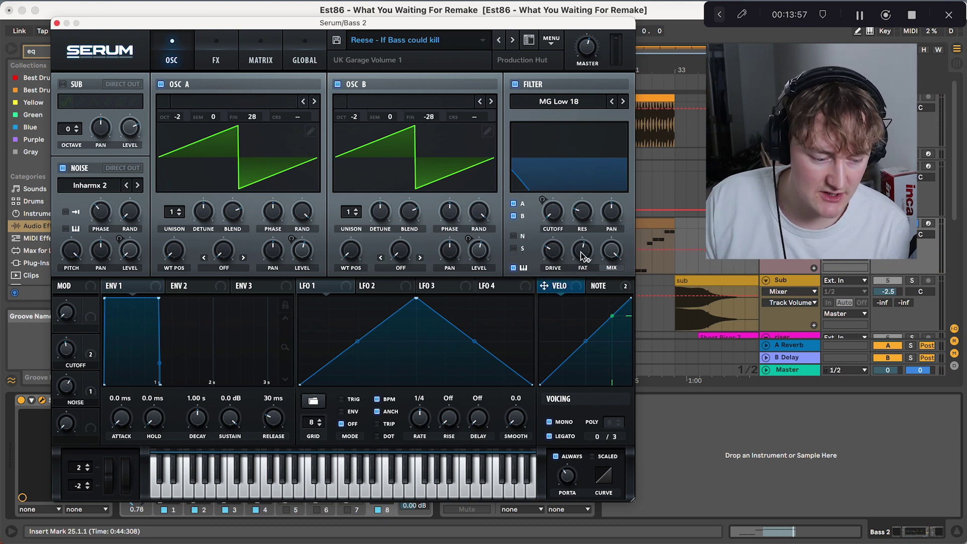
Examine Bass 2's Serum effects chain of EQ, Downsample distortion and MG Low 6 filter while playing the bassline.
click(216, 55)
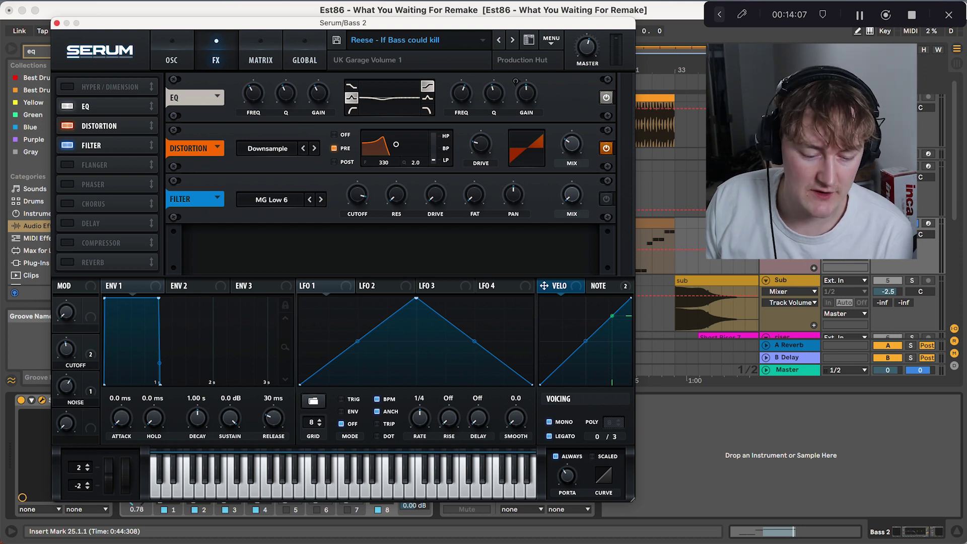
key(space)
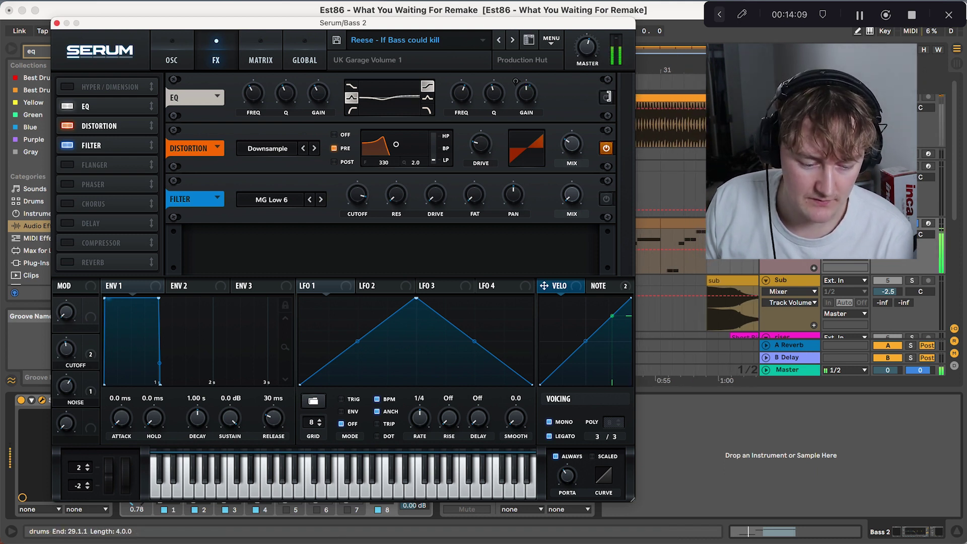
key(space)
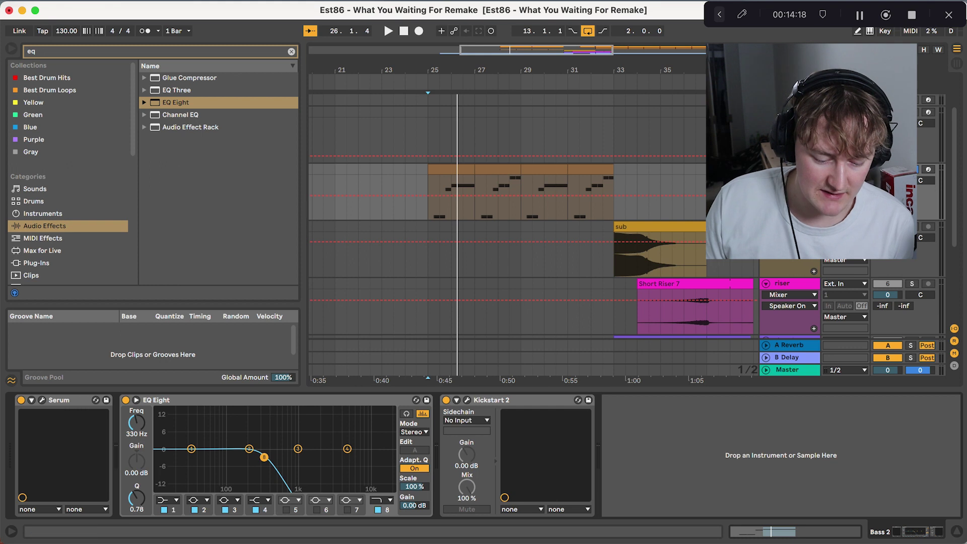
Review the main Bass track's device chain, bypassing and re-enabling its Drum Buss.
scroll(699, 182, right, 5)
scroll(699, 181, up, 2)
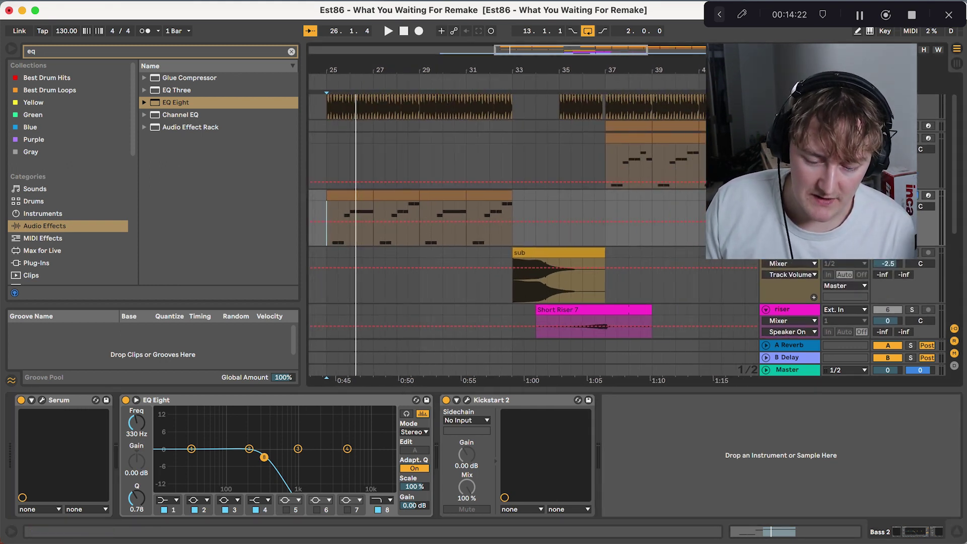
click(789, 138)
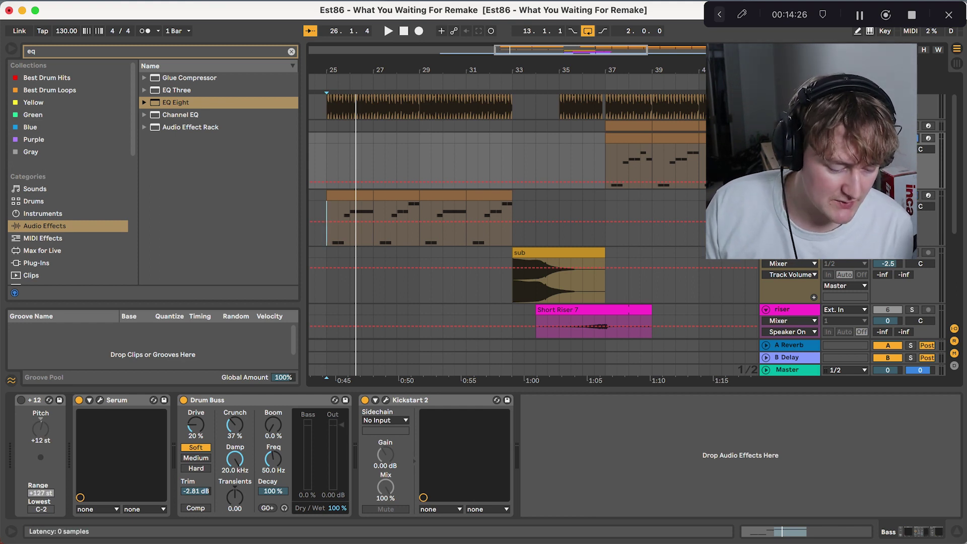
click(183, 400)
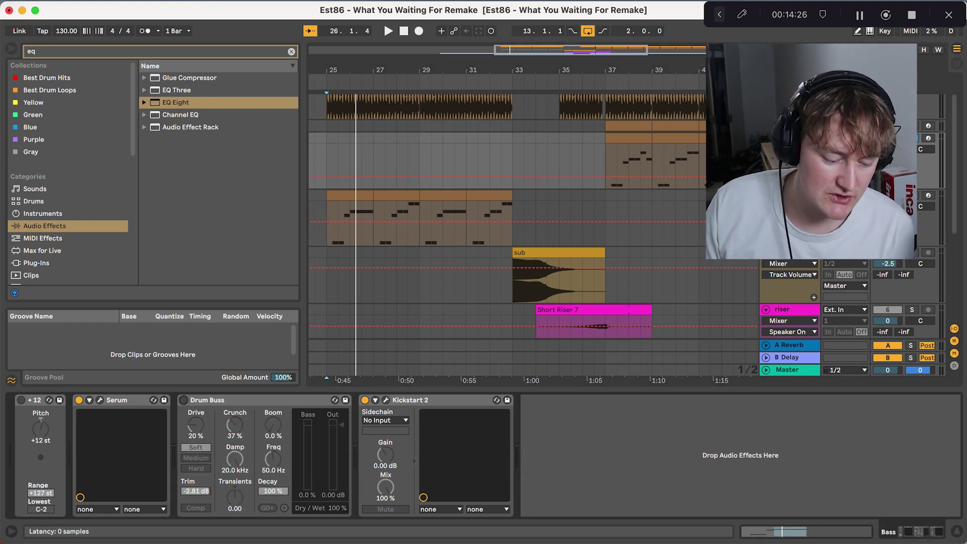
click(183, 400)
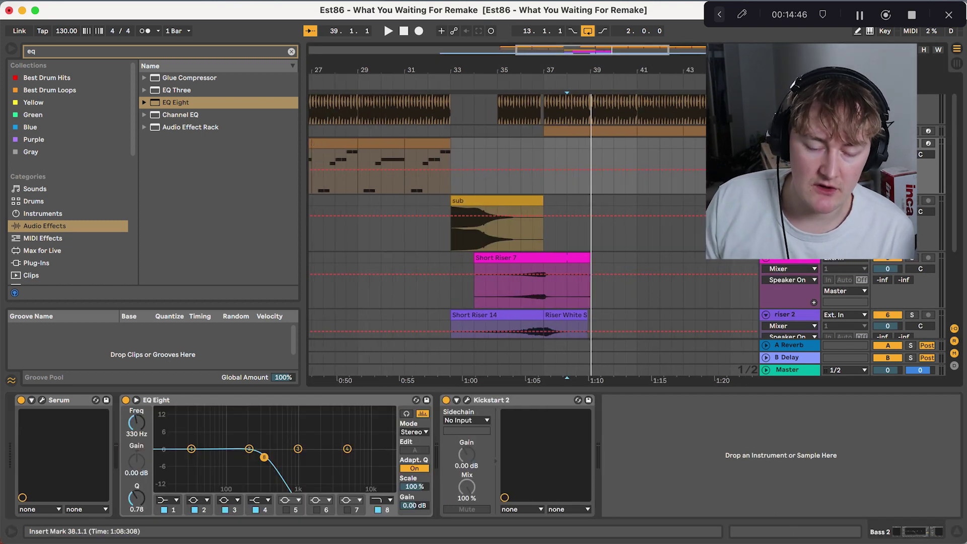
Audition the sub clip on the Sub track from bar 33.
click(428, 200)
key(space)
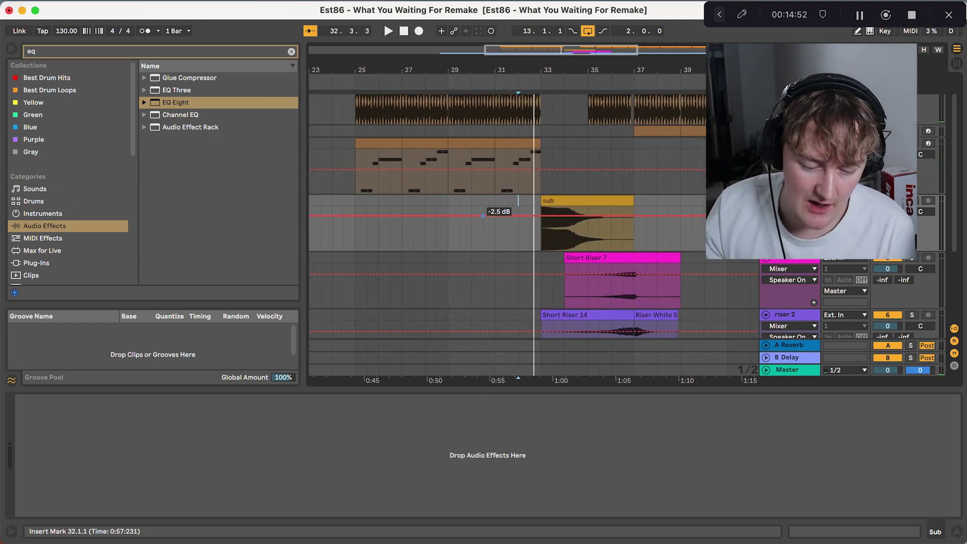
click(539, 202)
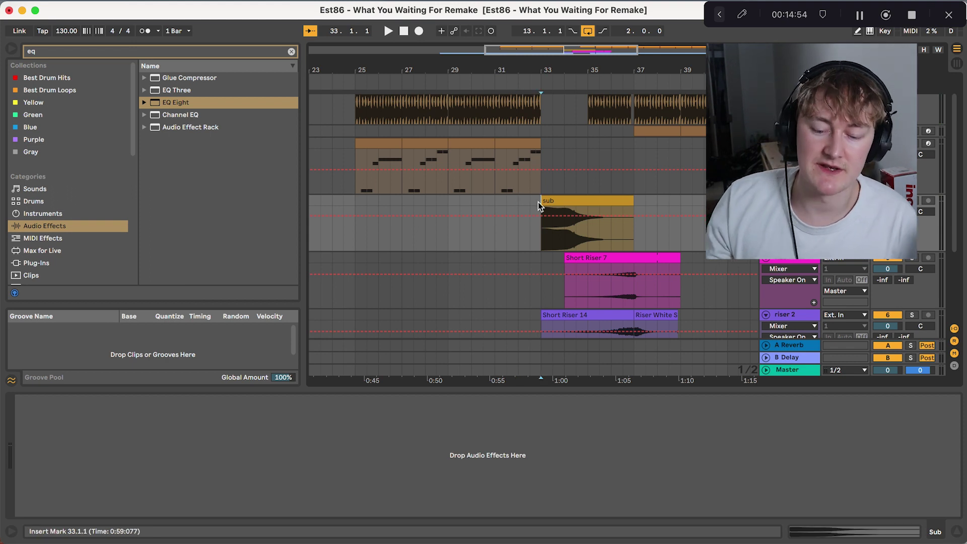
scroll(538, 201, down, 1)
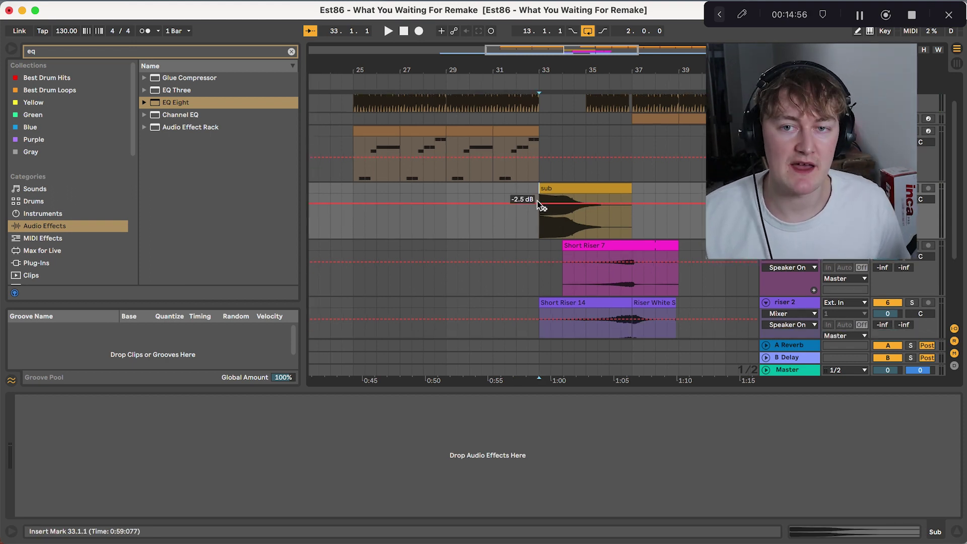
key(space)
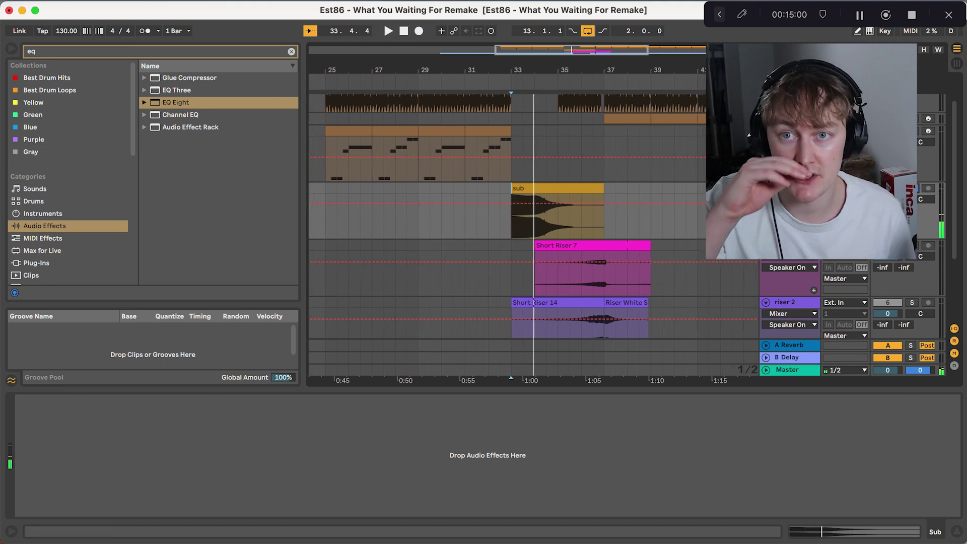
key(space)
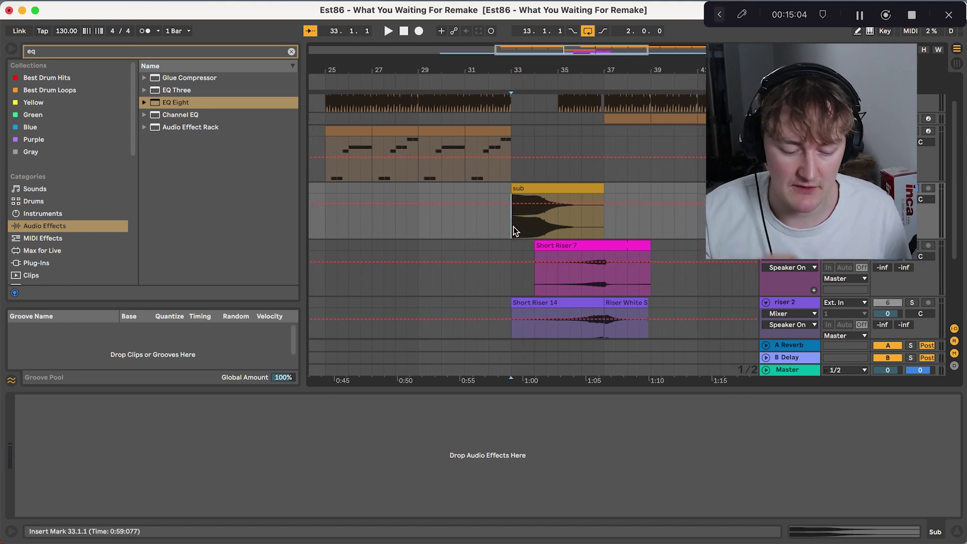
key(space)
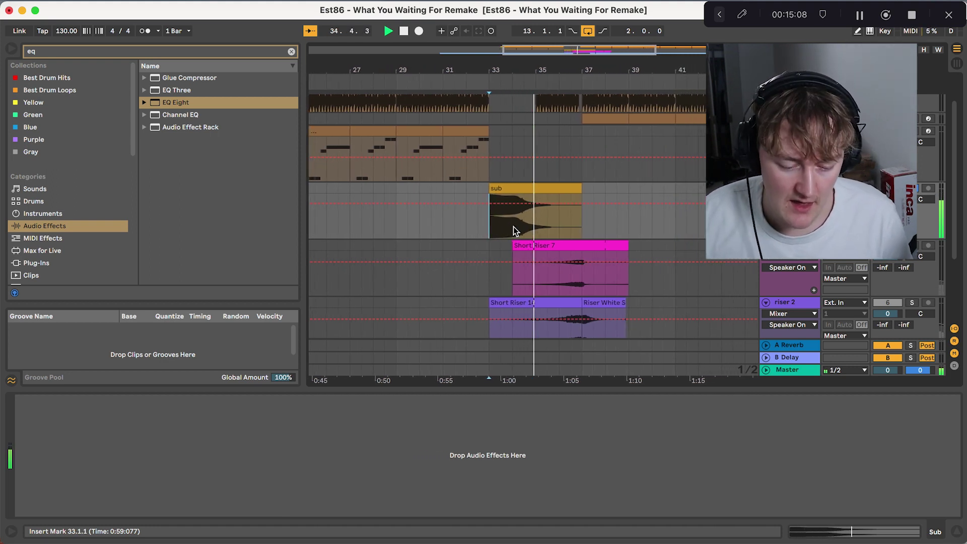
Audition the riser and riser 2 tracks in turn from bar 36.
scroll(513, 231, down, 2)
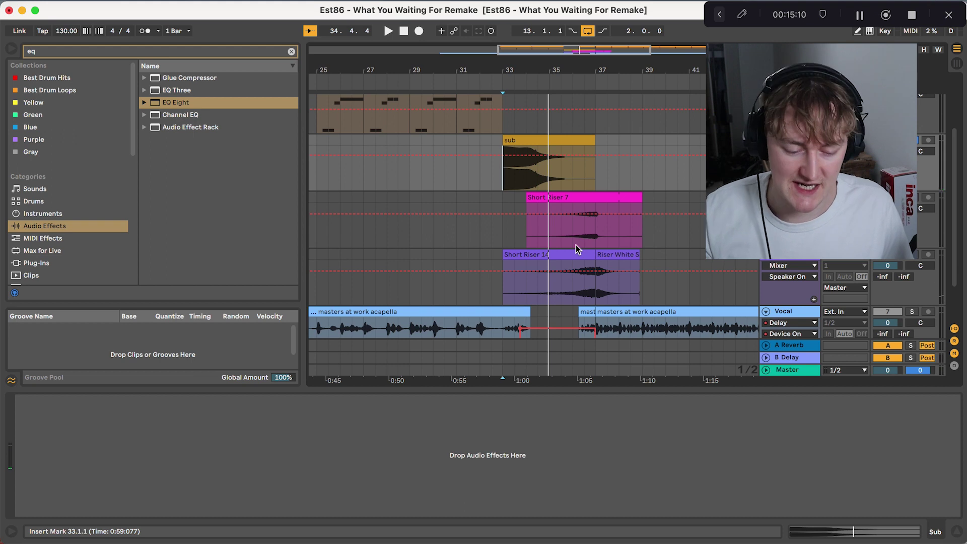
scroll(564, 220, down, 1)
click(566, 218)
key(space)
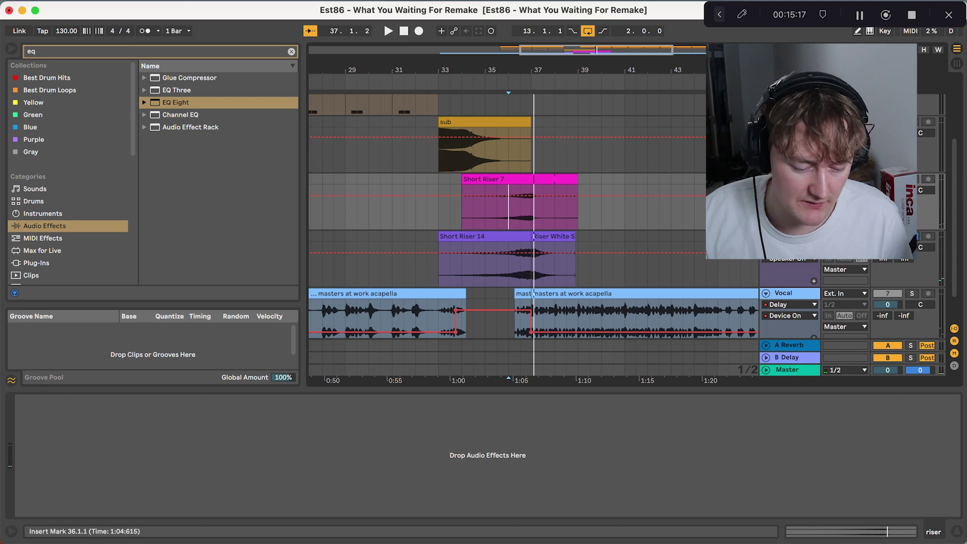
key(space)
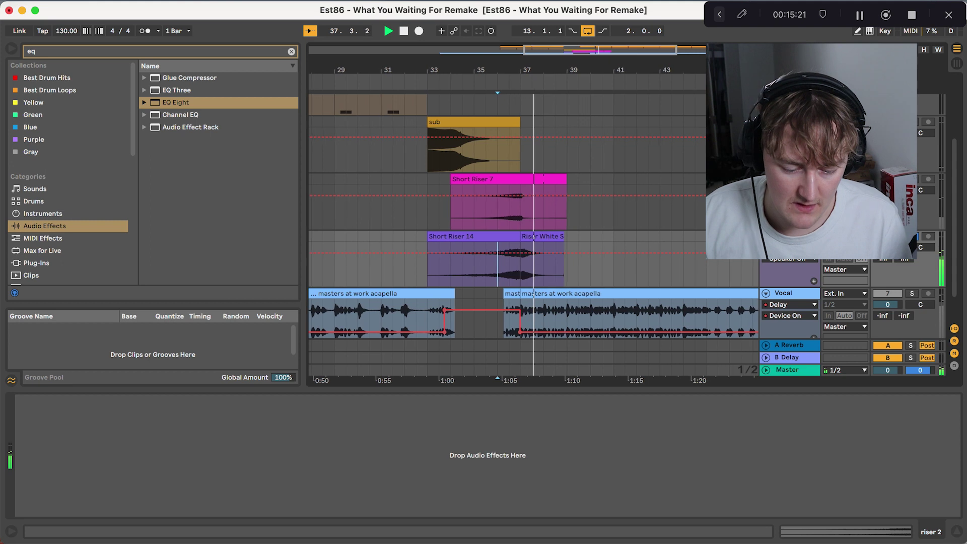
Take the riser 2 track out of solo and play the transition briefly from bar 37.
click(916, 239)
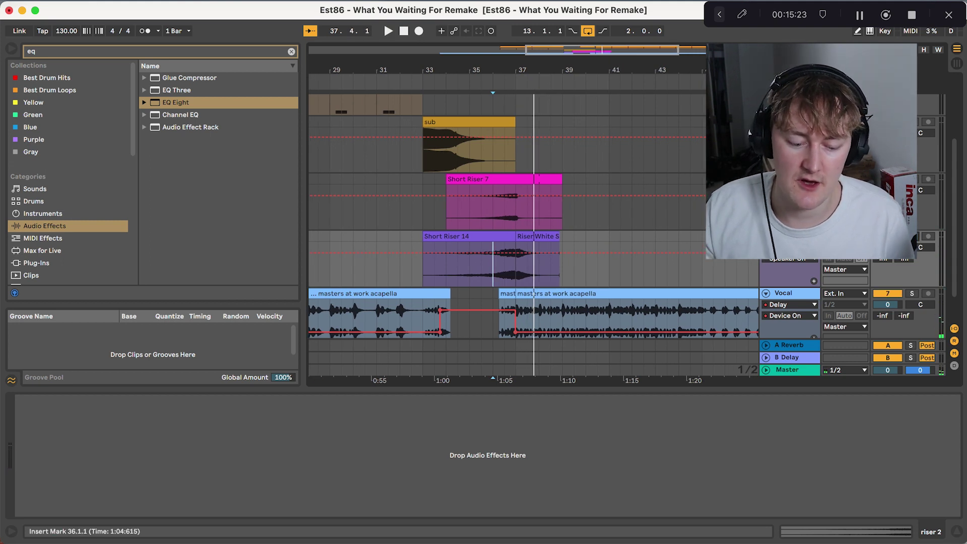
click(515, 264)
key(space)
key(space)
Play the full breakdown from bar 33 to hear the sub and risers together.
scroll(524, 262, down, 2)
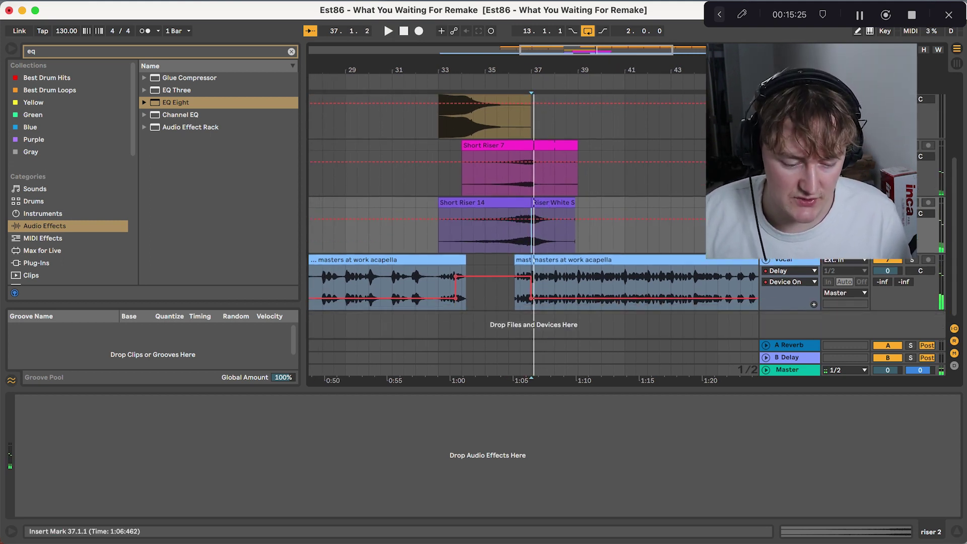
scroll(524, 262, up, 1)
scroll(524, 262, left, 1)
scroll(533, 237, down, 1)
scroll(533, 236, right, 1)
scroll(544, 258, down, 1)
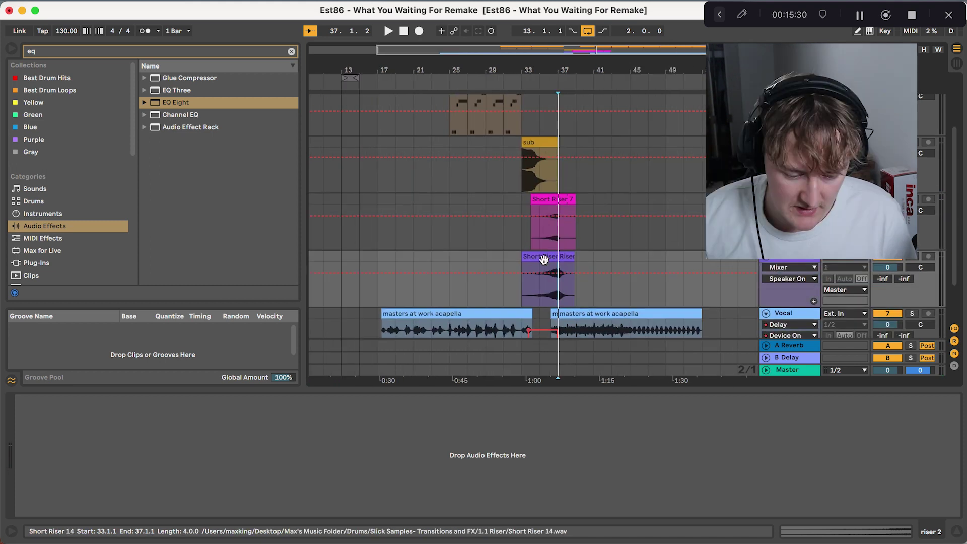
scroll(544, 259, up, 2)
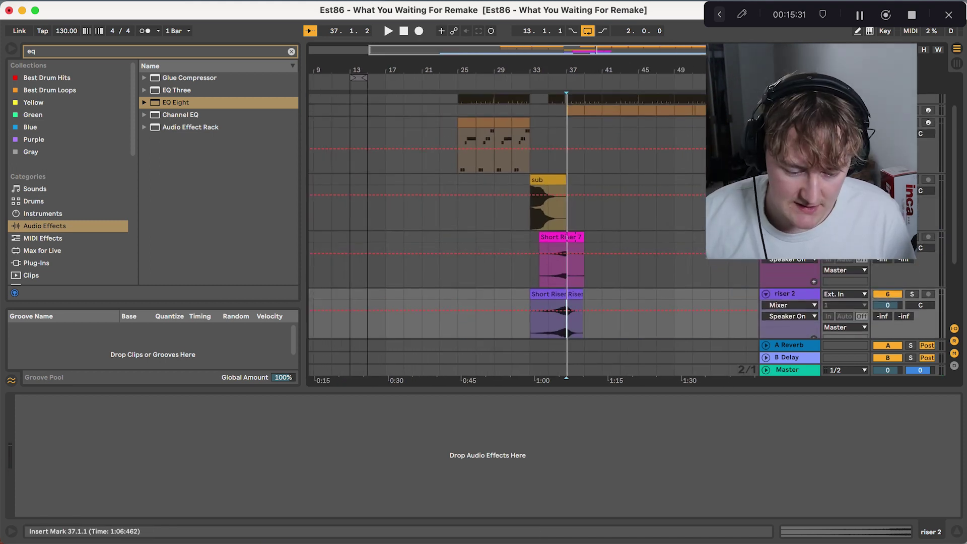
scroll(531, 207, up, 3)
click(530, 207)
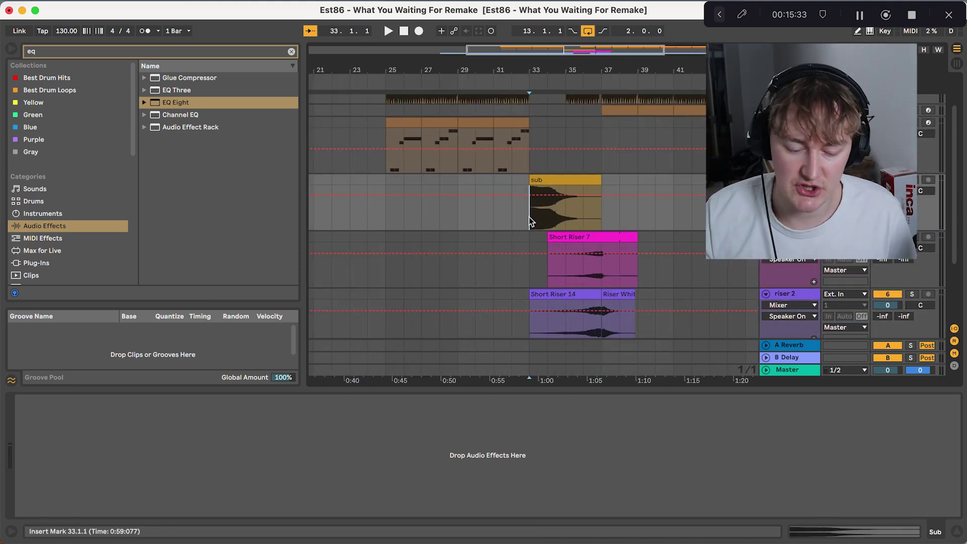
key(space)
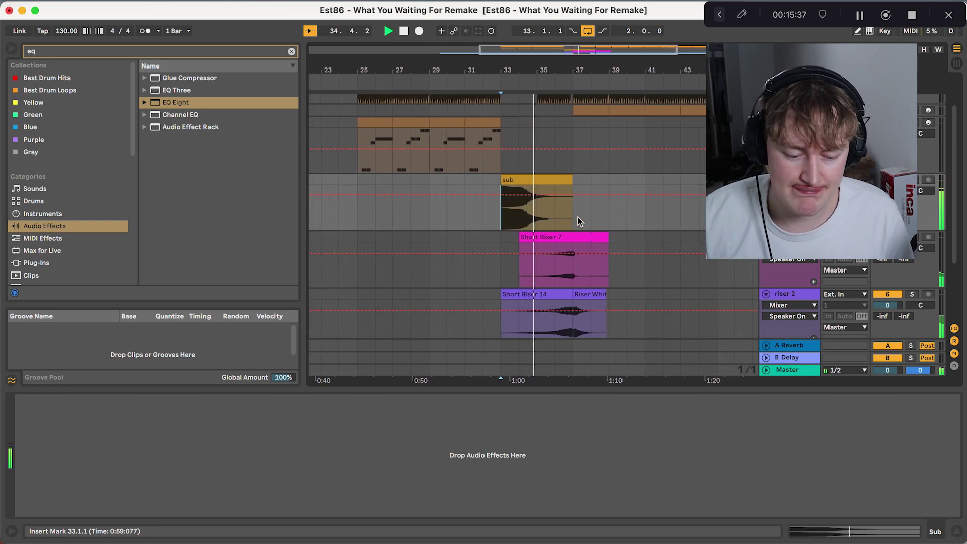
scroll(578, 217, up, 3)
scroll(578, 217, right, 1)
scroll(578, 215, up, 3)
key(space)
Show the Auto Filter frequency automation on the Speed Drums track and play the filtered drums from bar 35.
scroll(577, 216, left, 1)
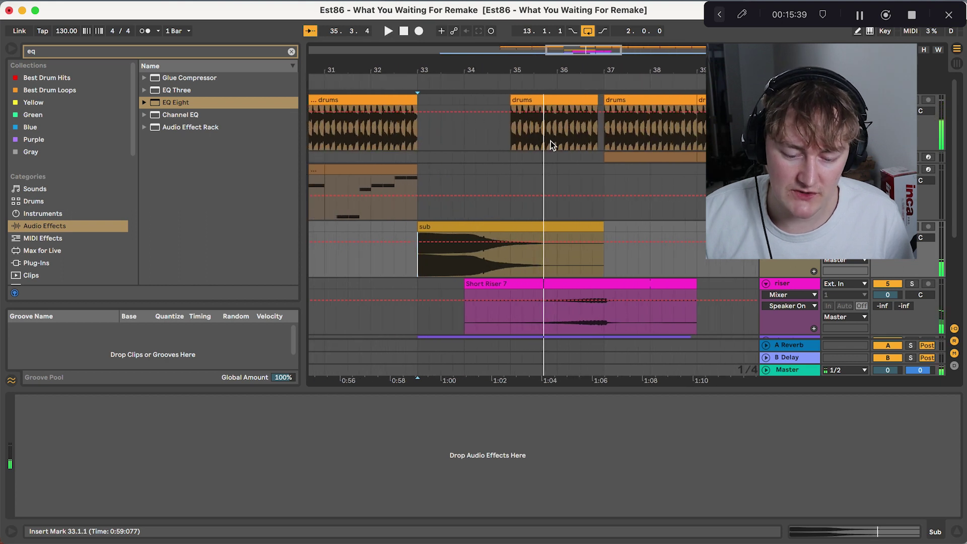
scroll(553, 146, left, 1)
click(789, 100)
right_click(202, 432)
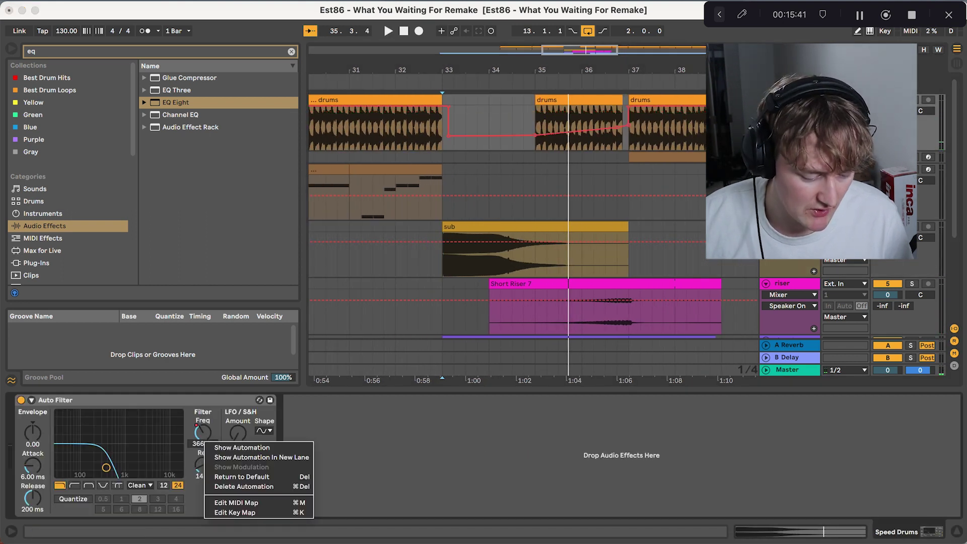
click(237, 387)
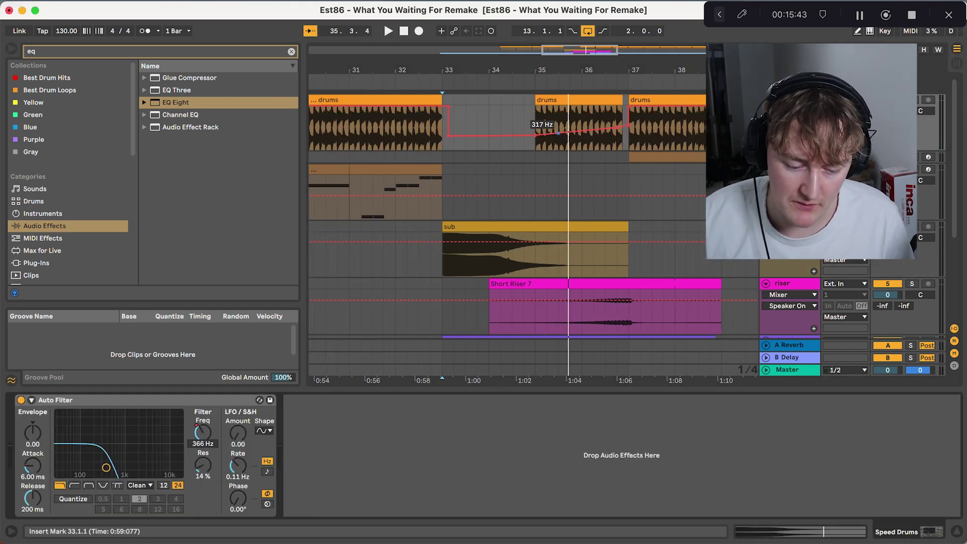
click(535, 144)
key(space)
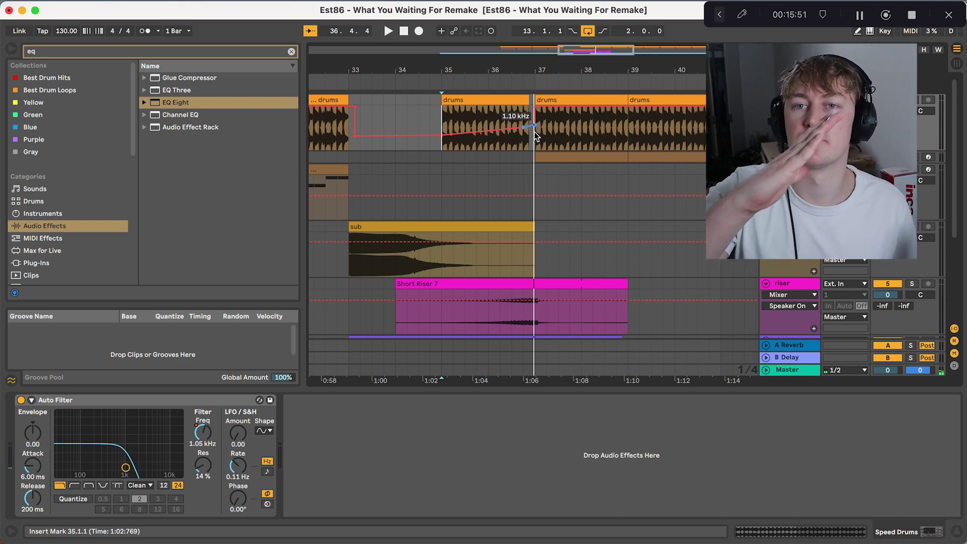
Examine the Vocal track's effects and Delay on/off automation, playing the acapella from bar 36.
scroll(535, 135, down, 5)
scroll(535, 135, down, 5)
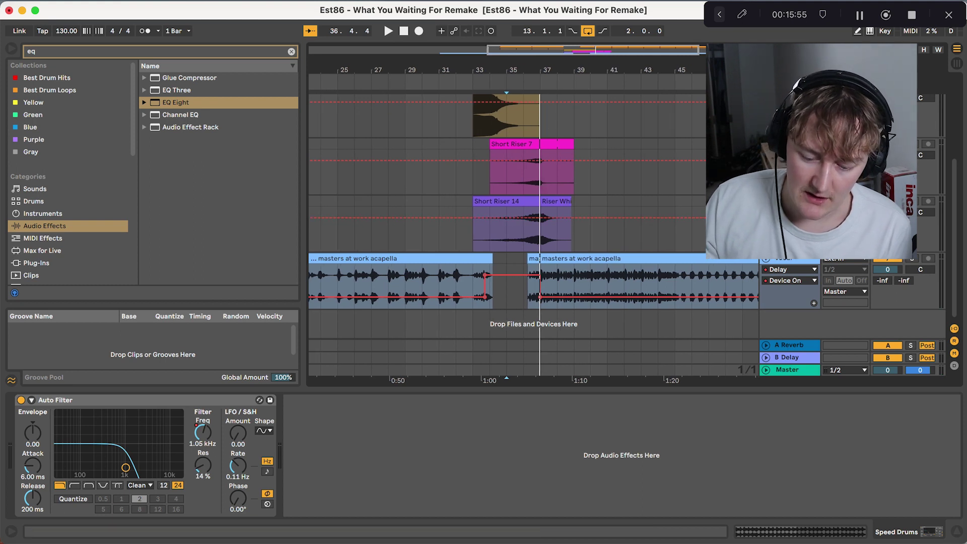
click(526, 296)
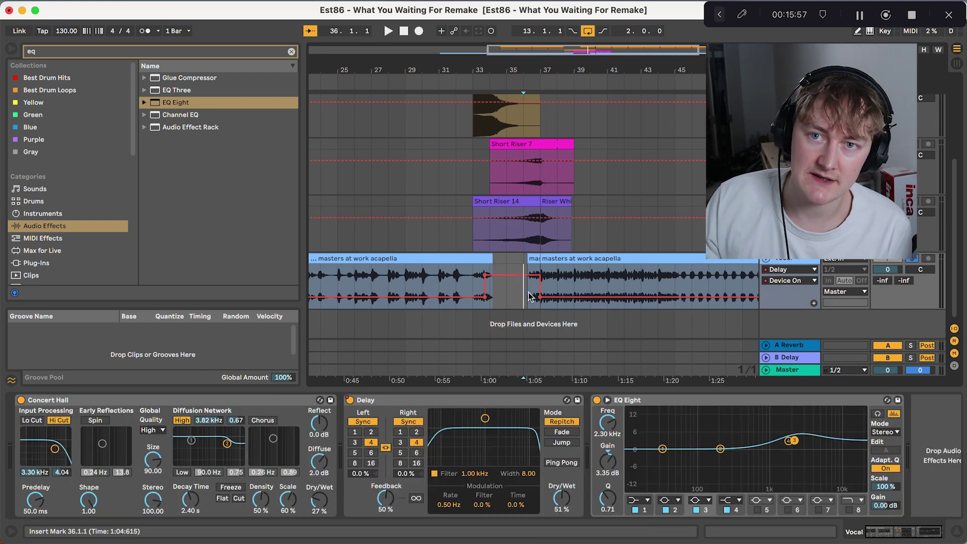
key(space)
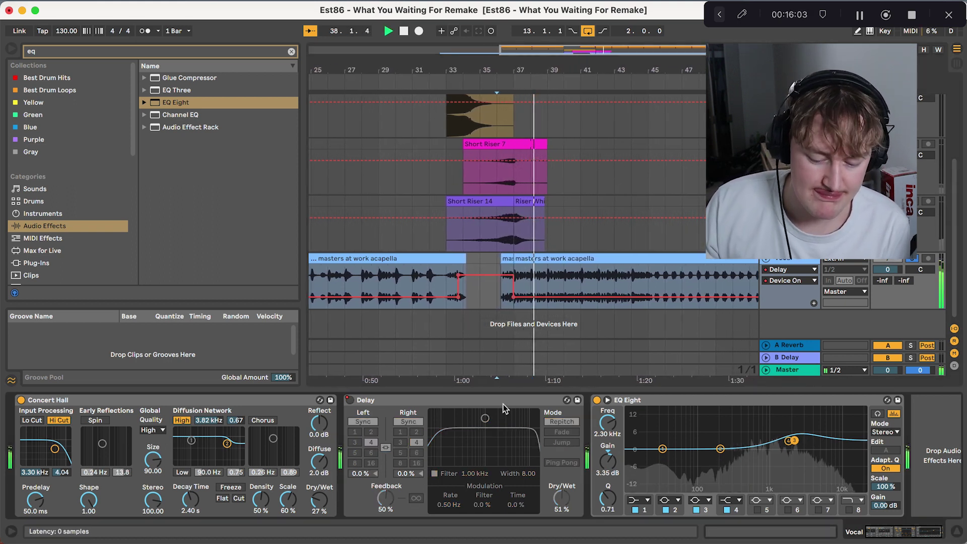
key(space)
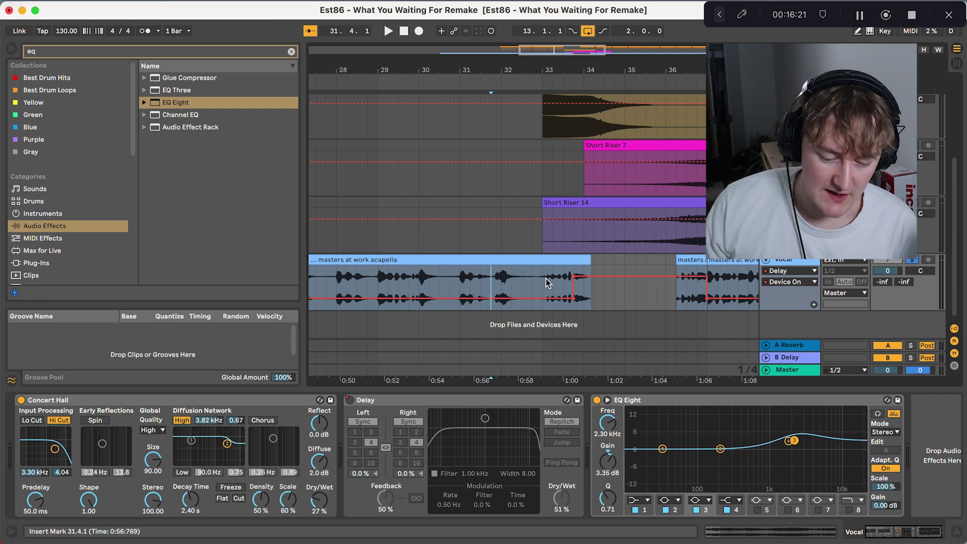
Play the acapella from bar 33 to hear the Delay switch on at the end of the vocal phrase.
click(546, 279)
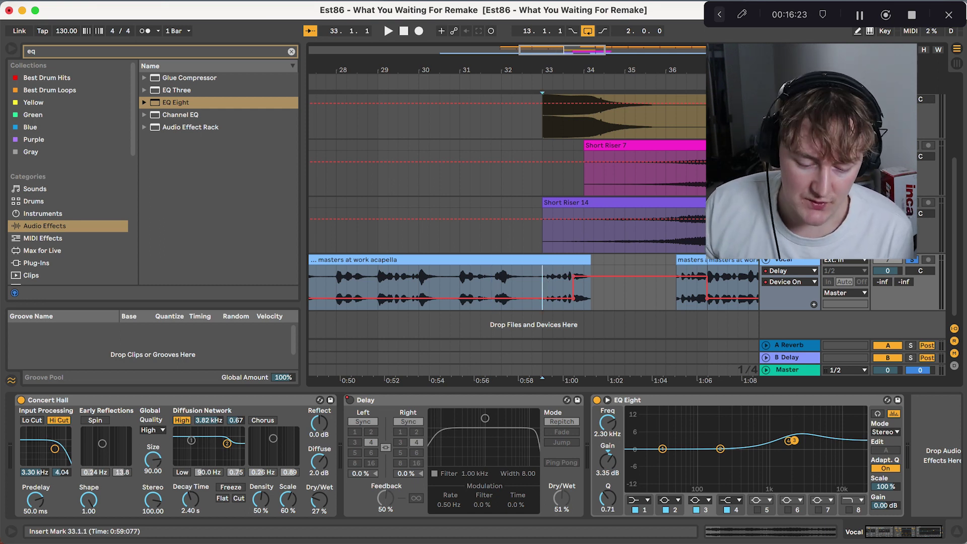
key(space)
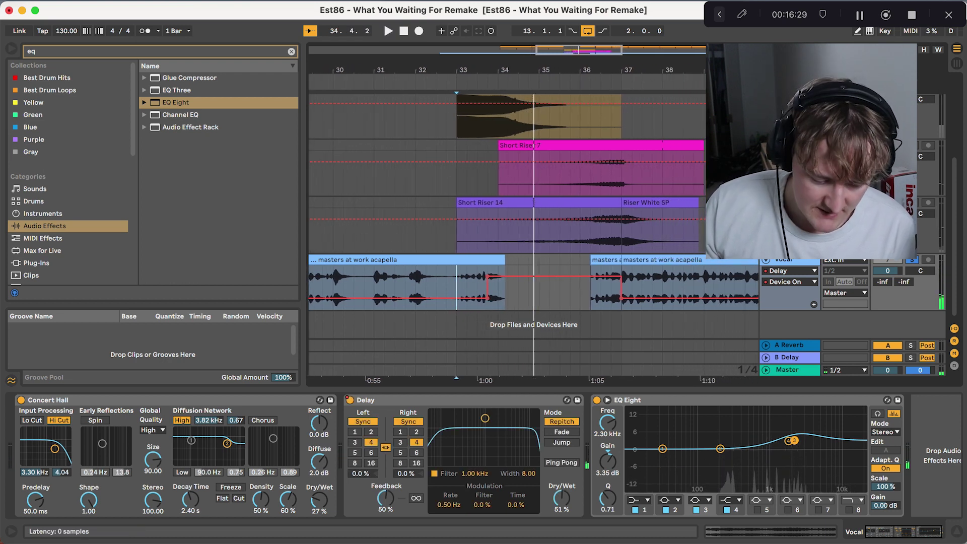
right_click(350, 400)
click(373, 406)
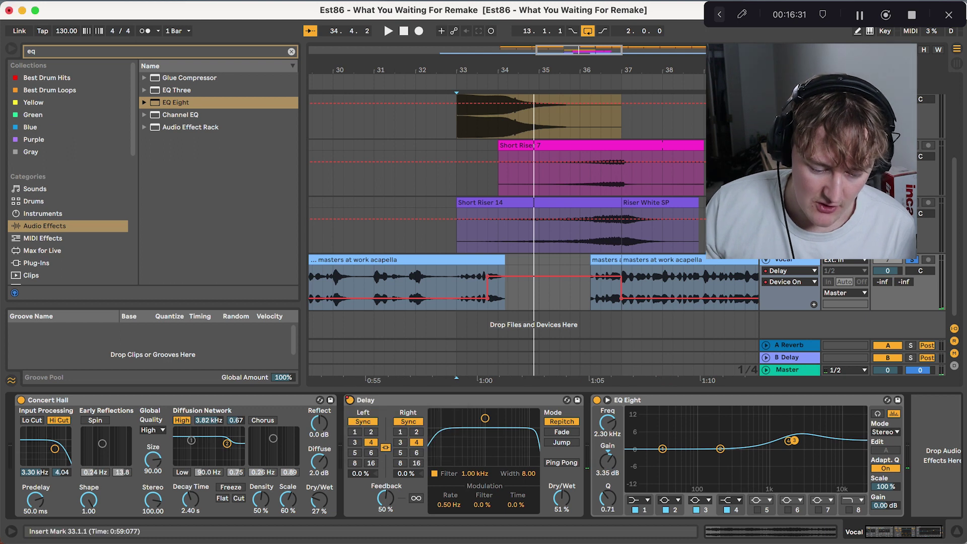
Play the vocal tail from 33.4.1, where the Delay automation turns on.
scroll(490, 279, up, 5)
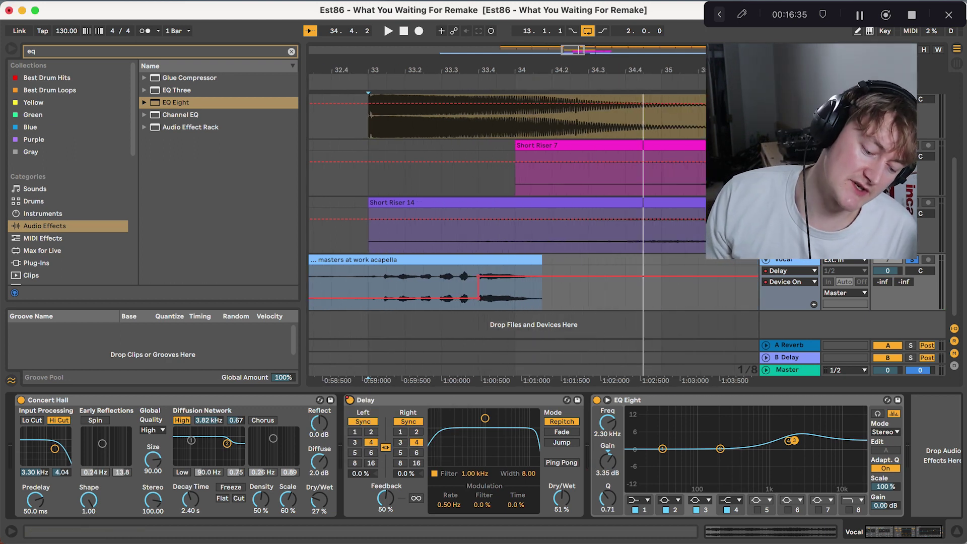
click(481, 304)
key(space)
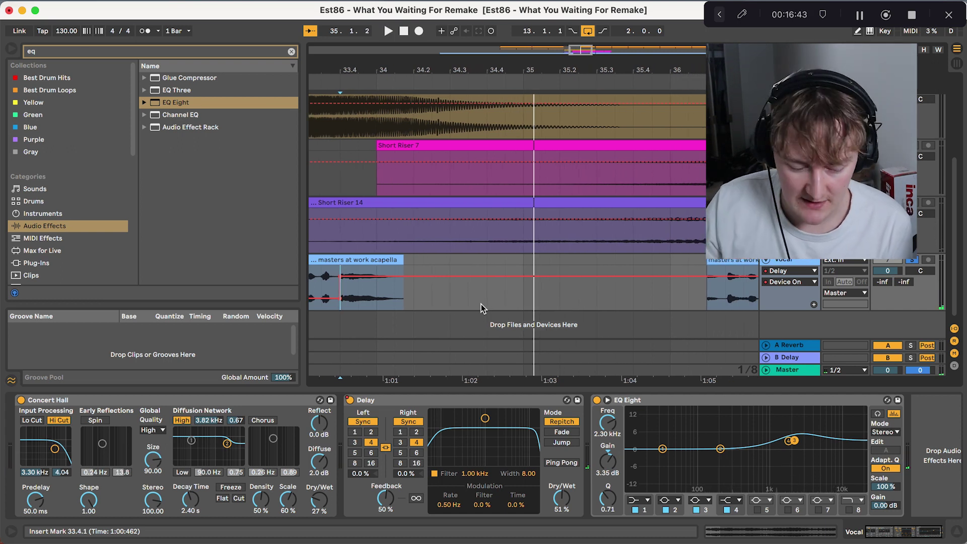
Try repeating the acapella's beat at 33.4.1 four times up to bar 35, with the Delay bypassed.
key(minus)
key(super+d)
key(super+d)
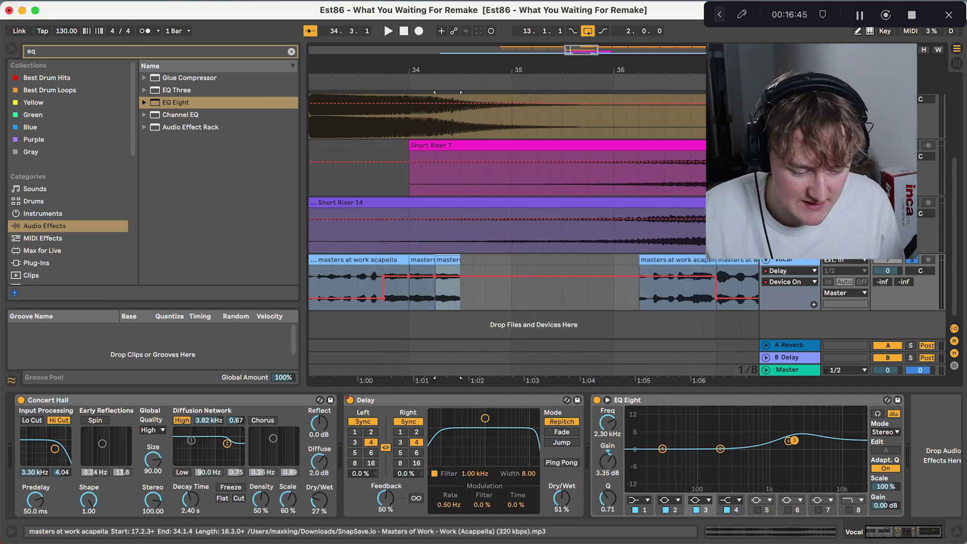
key(super+d)
key(super+d)
click(350, 400)
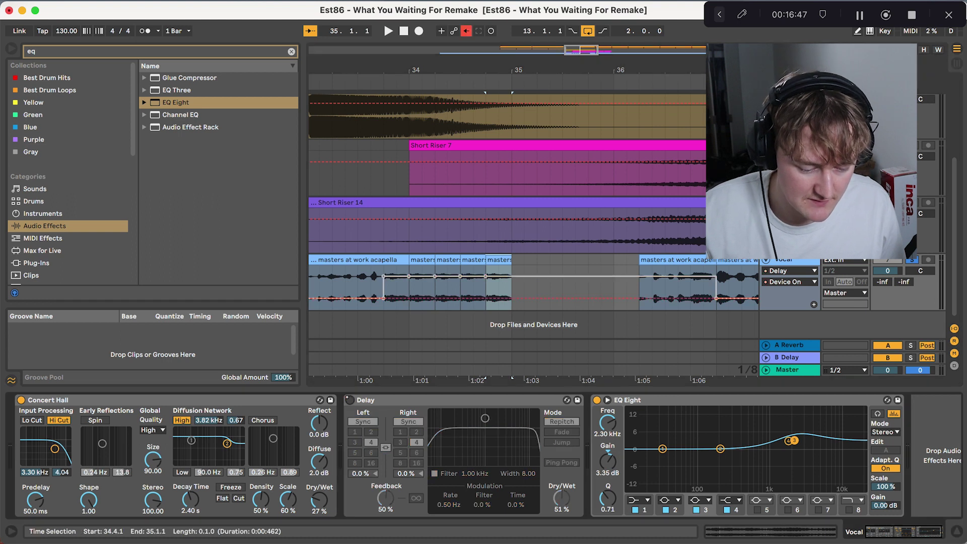
Play the repeated vocal slices from 33.4.1 to compare them with the delay effect.
click(385, 308)
key(space)
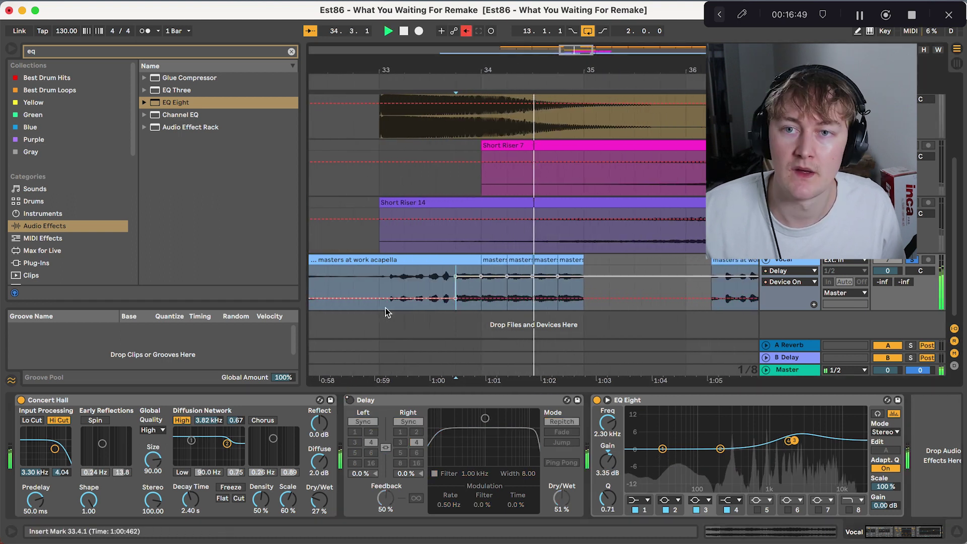
key(space)
Undo the Delay bypass and all the duplicated vocal slices on the Vocal track.
key(super+z)
key(super+z)
key(super+z)
key(super+z)
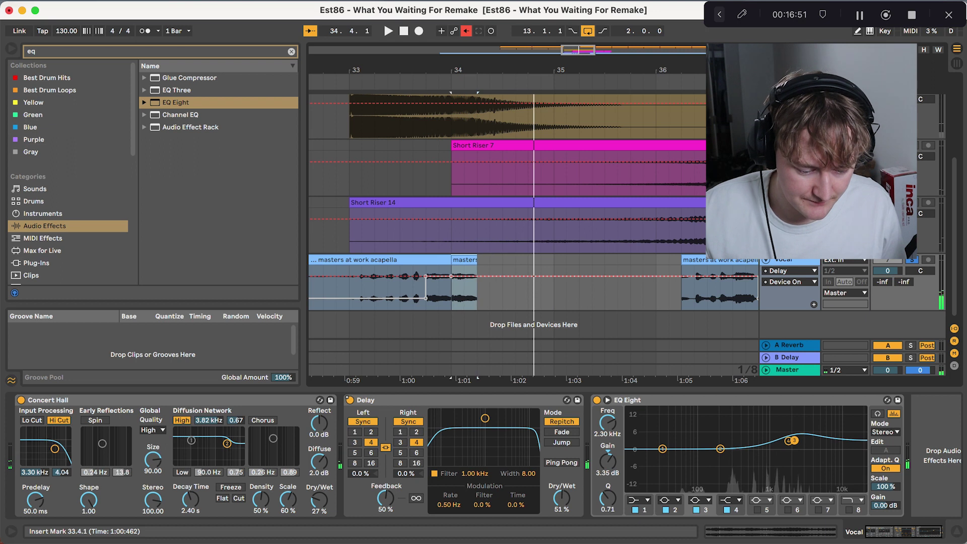
key(super+z)
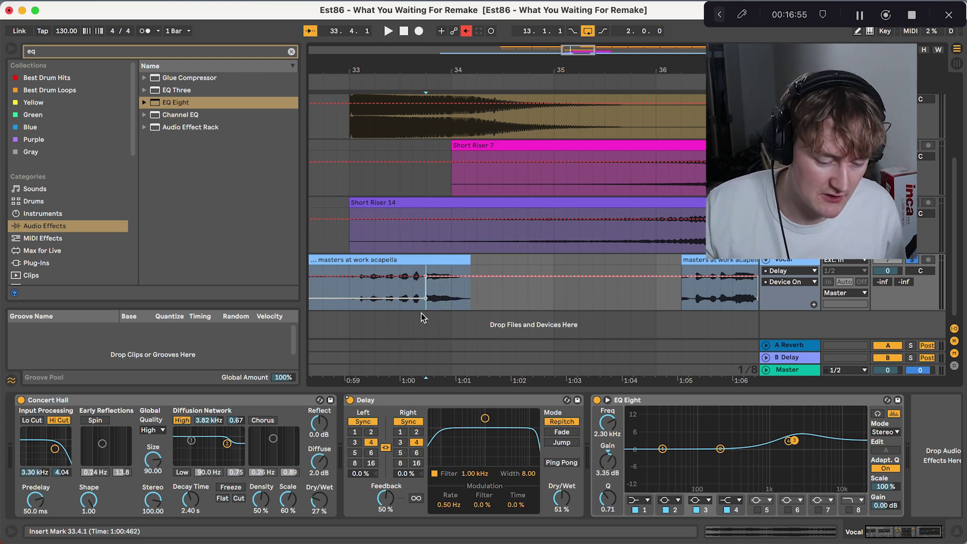
Play the arrangement from 33.4.1 through the transition into the drop, and hide the device view.
key(space)
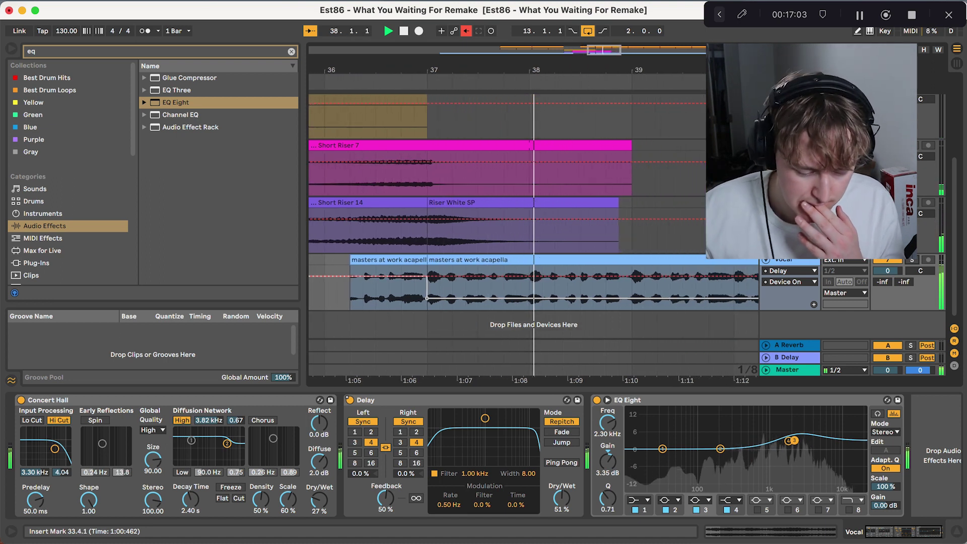
click(956, 531)
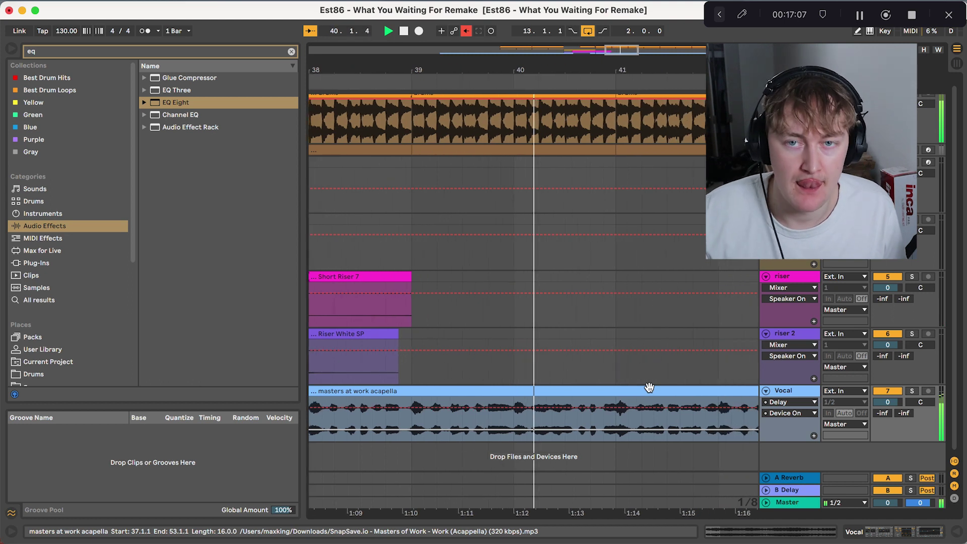
key(minus)
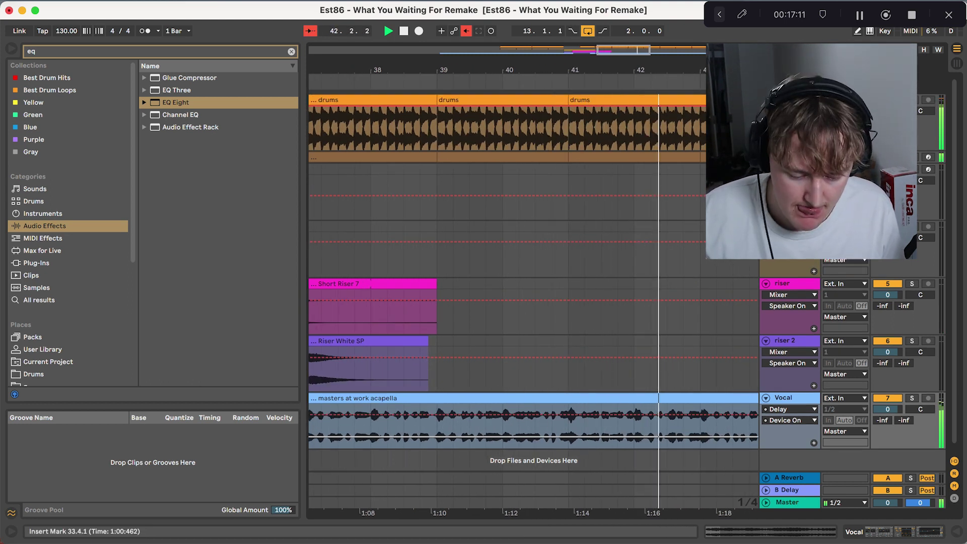
Re-enable the overridden automation and raise the system volume while the drop plays.
key(minus)
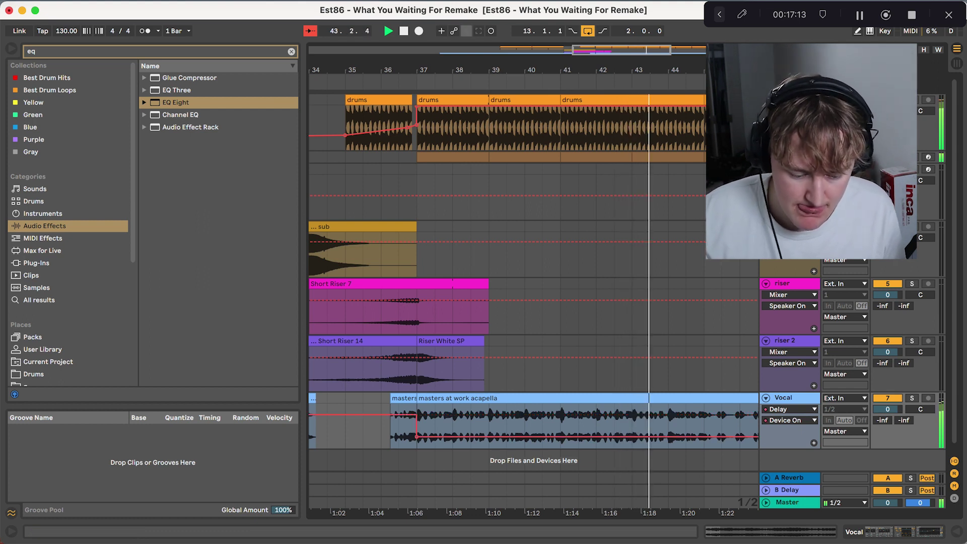
click(466, 31)
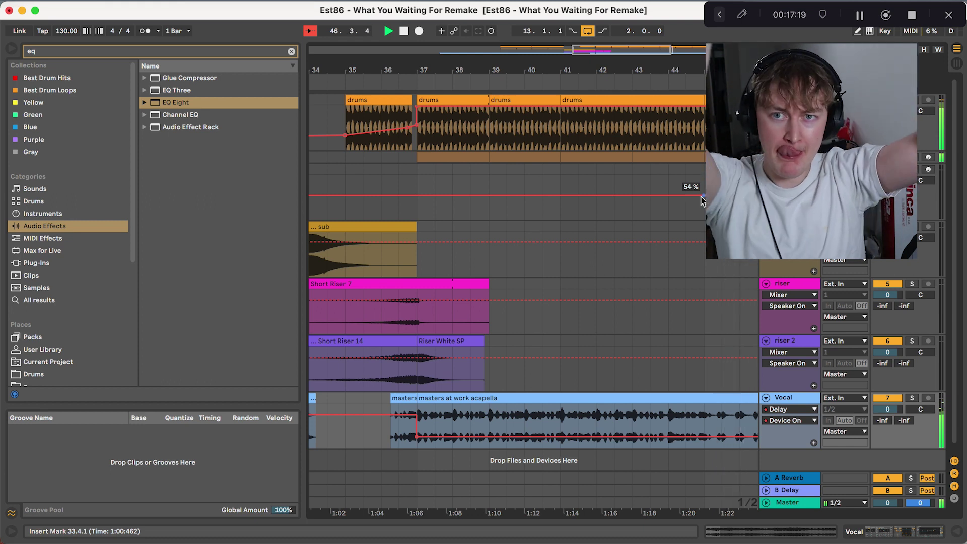
key(XF86AudioRaiseVolume)
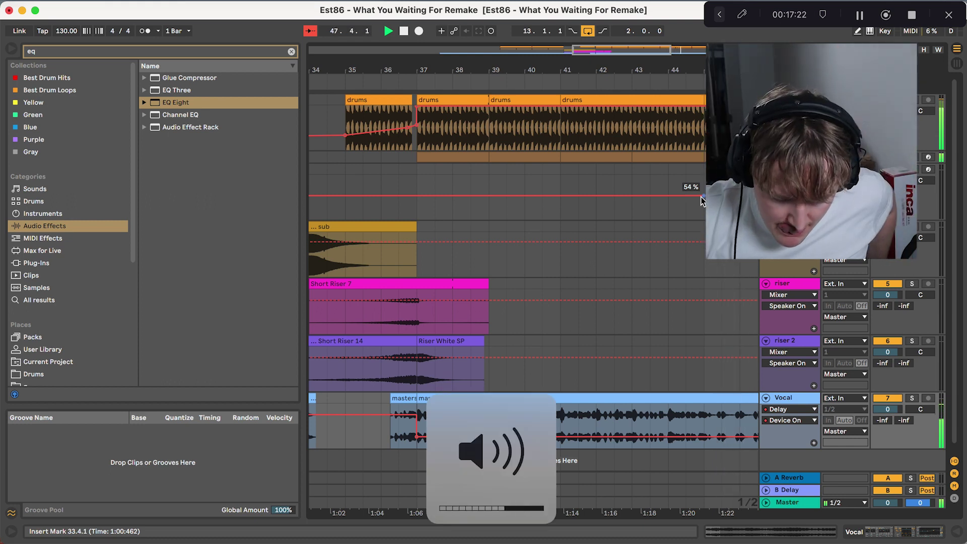